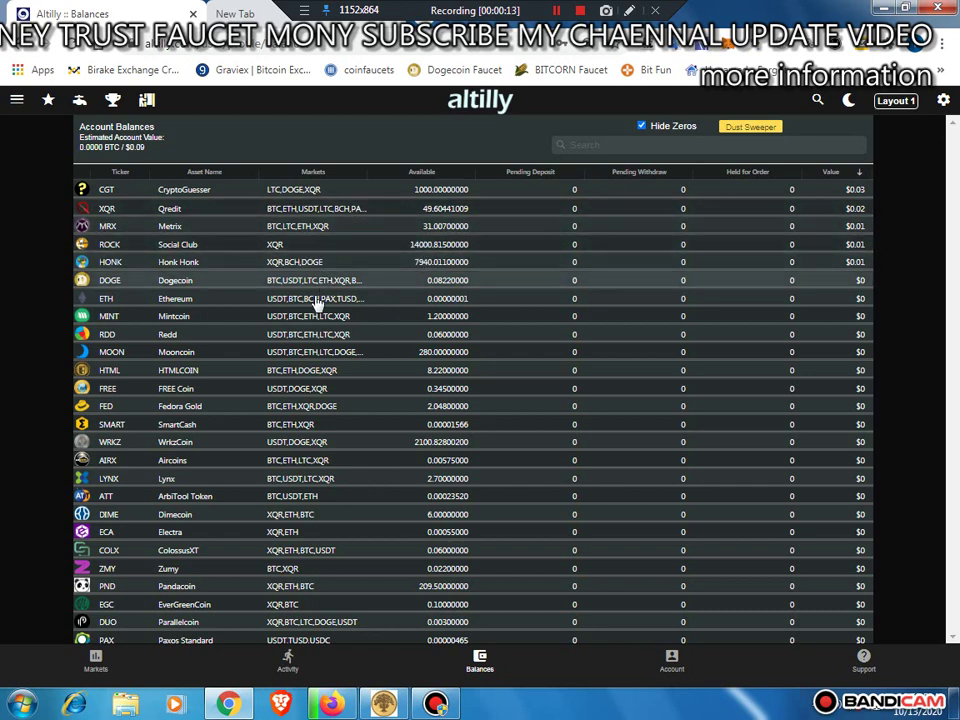
Step: Look through the list of coins in the account balances
scroll(264, 369, "down", 3)
scroll(280, 340, "up", 3)
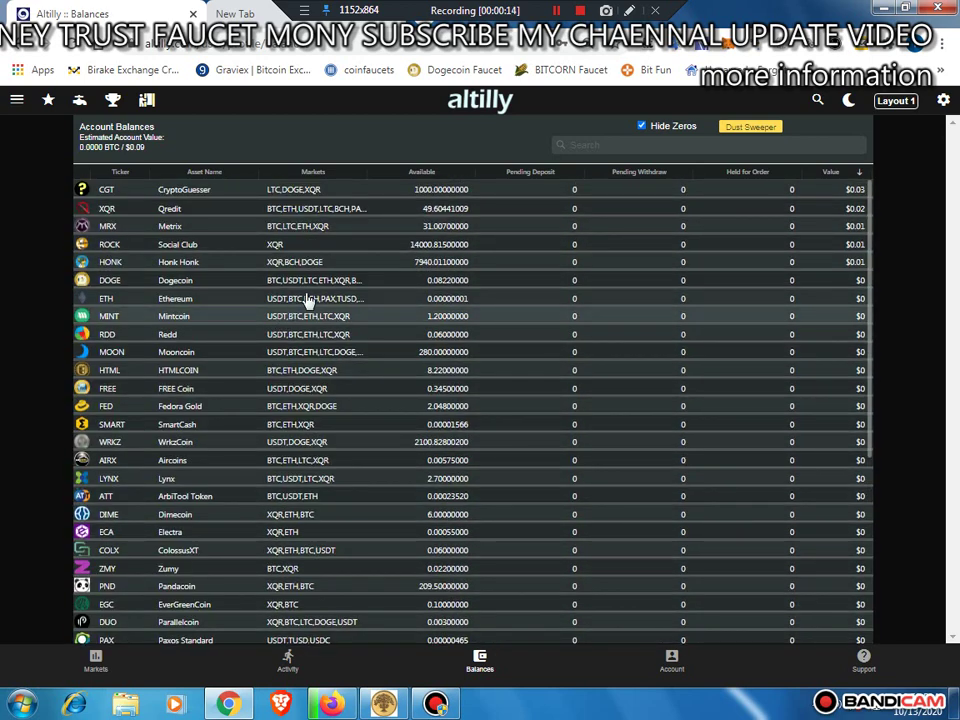
scroll(295, 330, "down", 3)
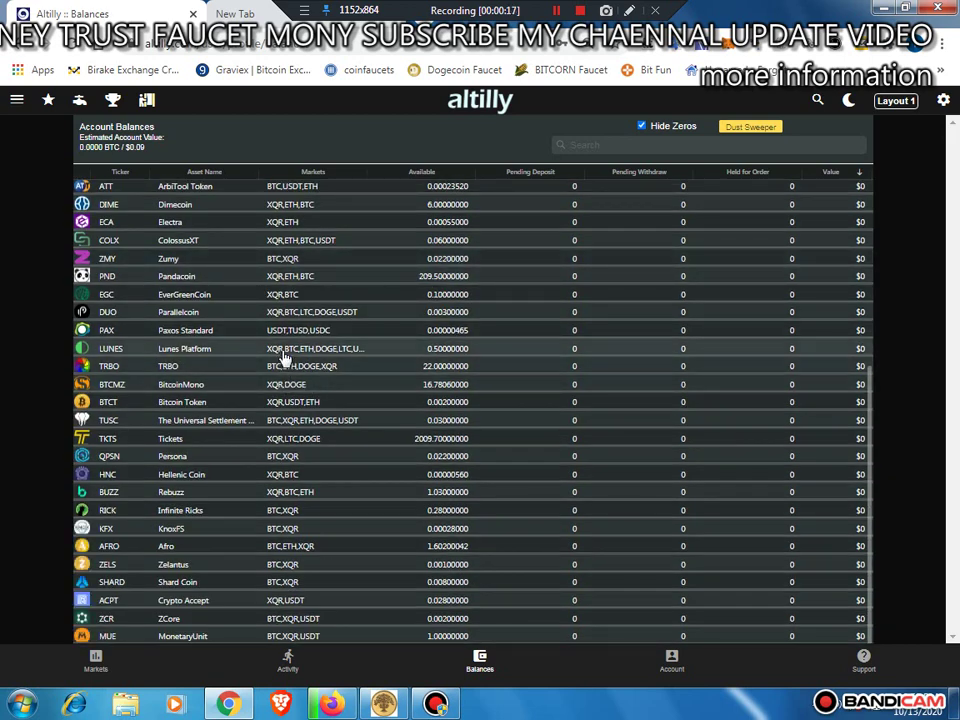
scroll(291, 290, "up", 3)
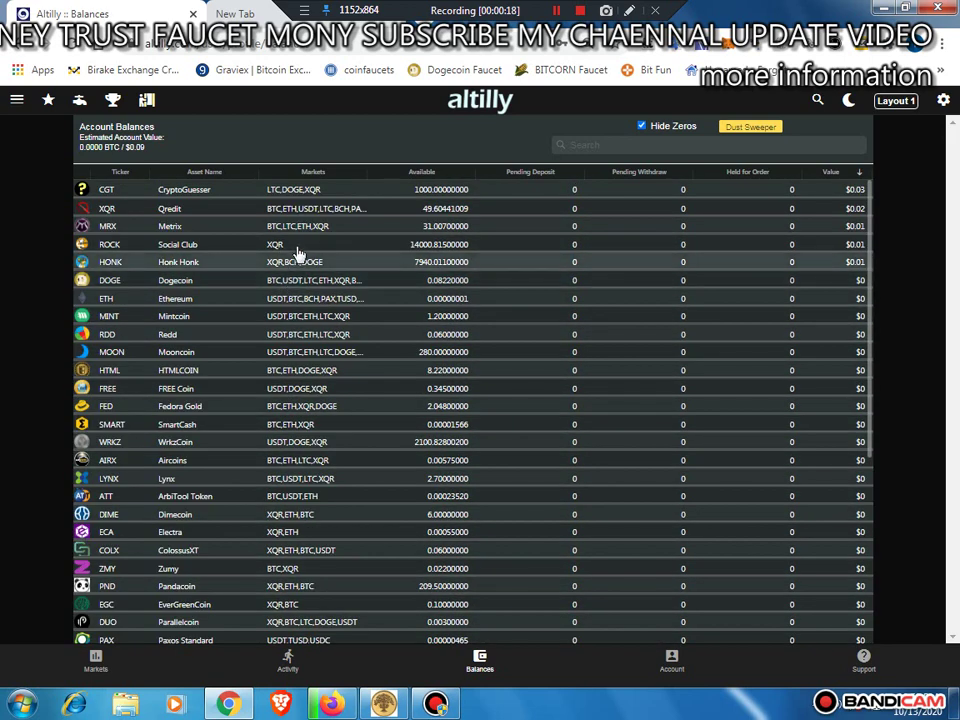
Step: Open the faucet system page and review the available faucets, highlighting the WrkzCoin claim amount of 1000
left_click(80, 100)
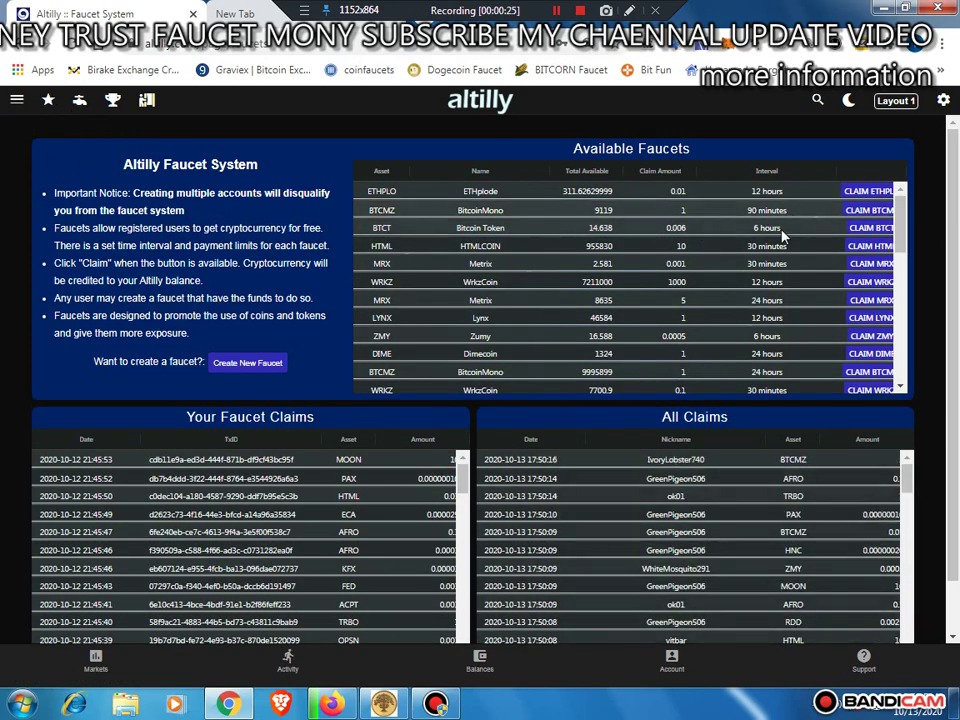
double_click(676, 283)
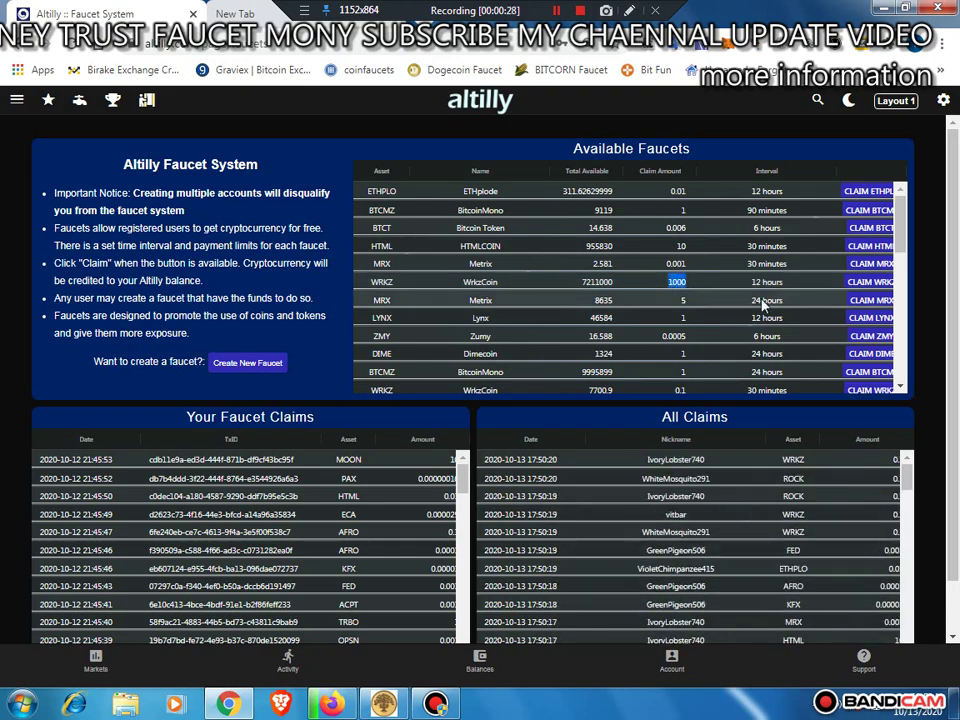
scroll(640, 283, "down", 10)
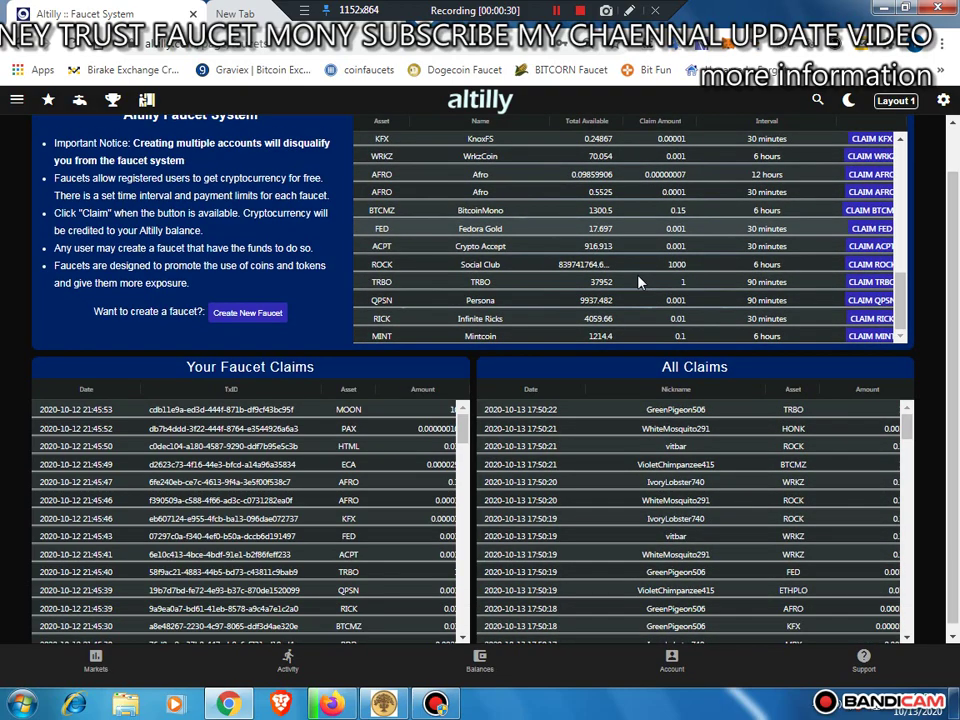
scroll(472, 188, "up", 10)
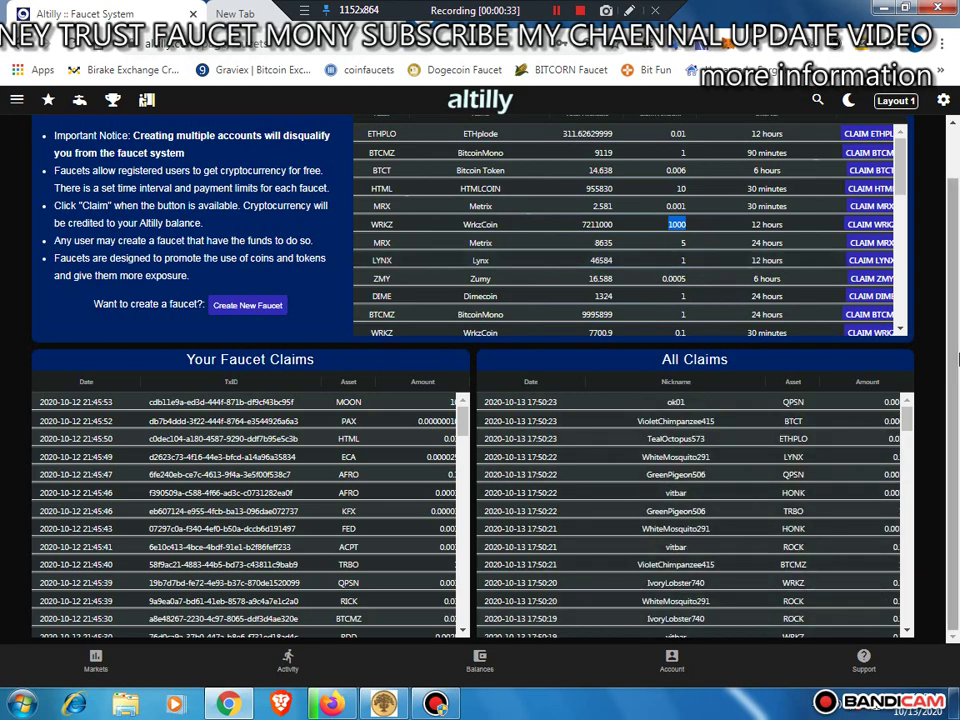
scroll(957, 272, "up", 1)
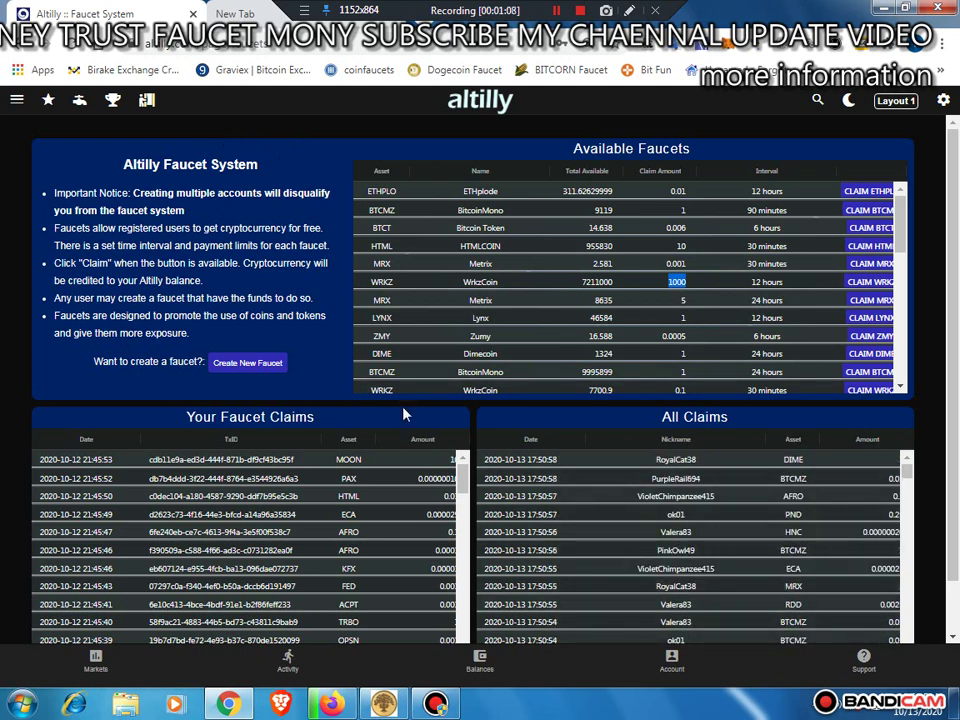
Step: Log out of the account and close the settings pane on the exchange's home page
left_click(944, 101)
left_click(866, 134)
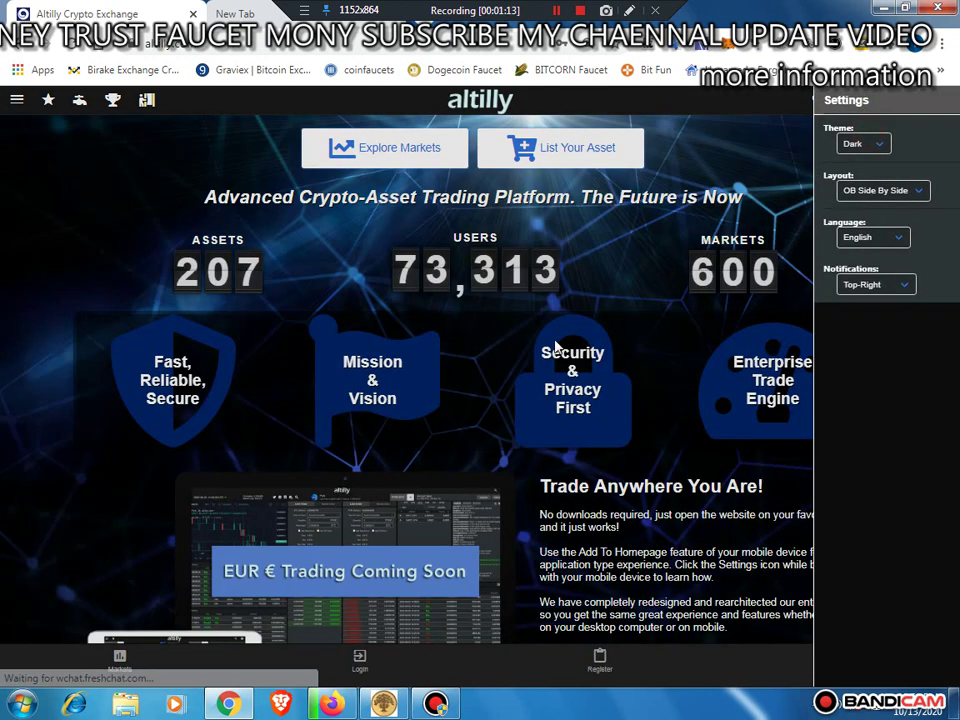
left_click(594, 304)
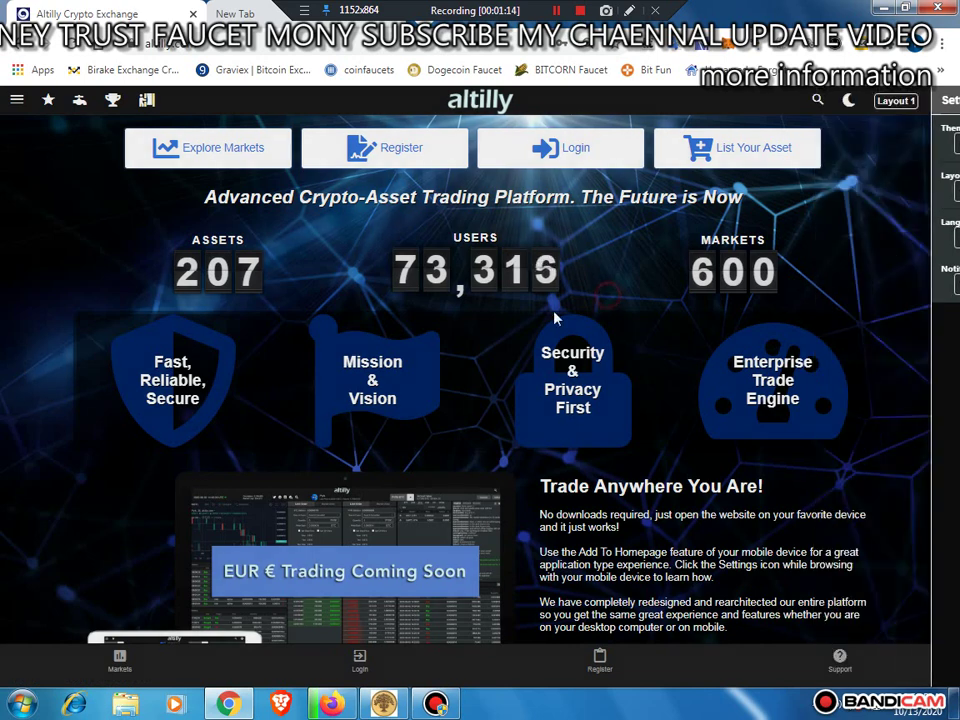
Step: Outline both Register options on the home page with red rectangles, and clear the drawings
mouse_move(335, 330)
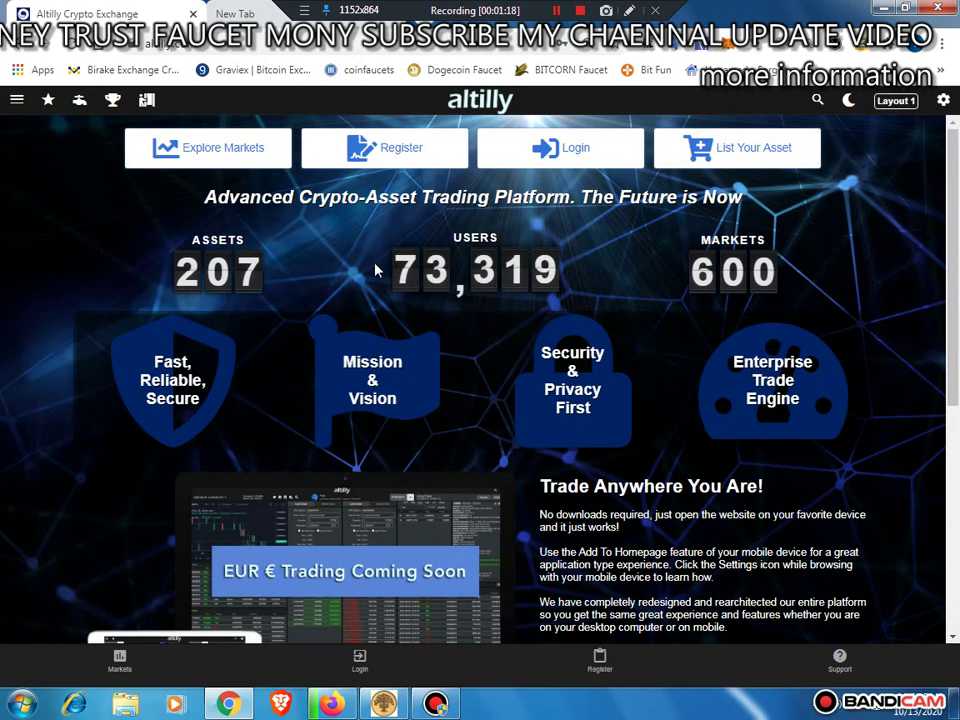
left_click(629, 10)
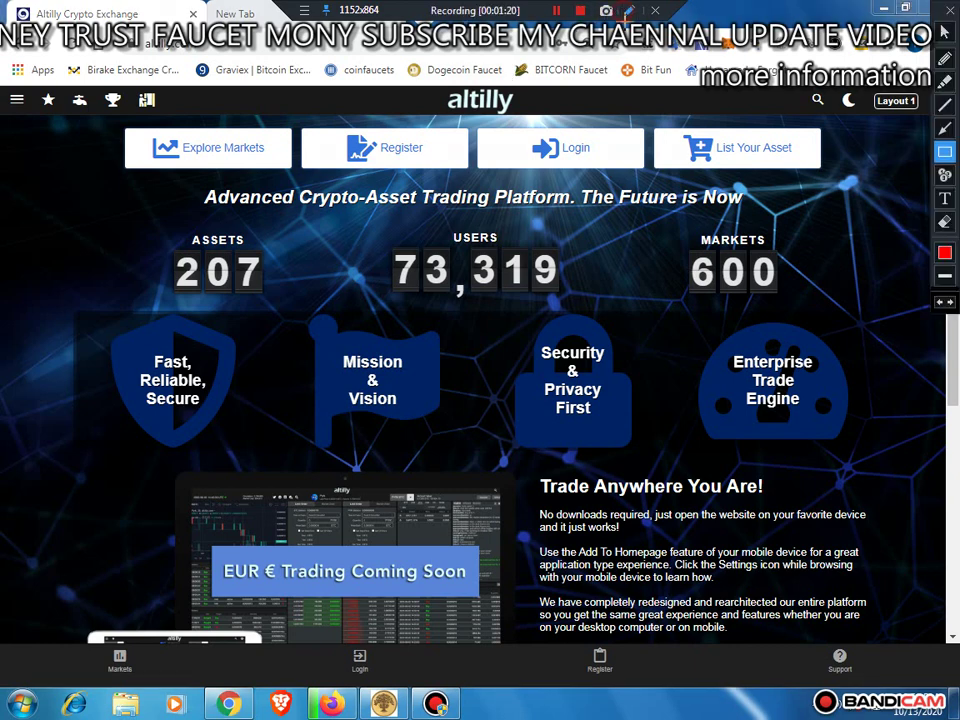
mouse_move(302, 117)
left_mouse_down()
mouse_move(435, 148)
mouse_move(470, 179)
left_mouse_up()
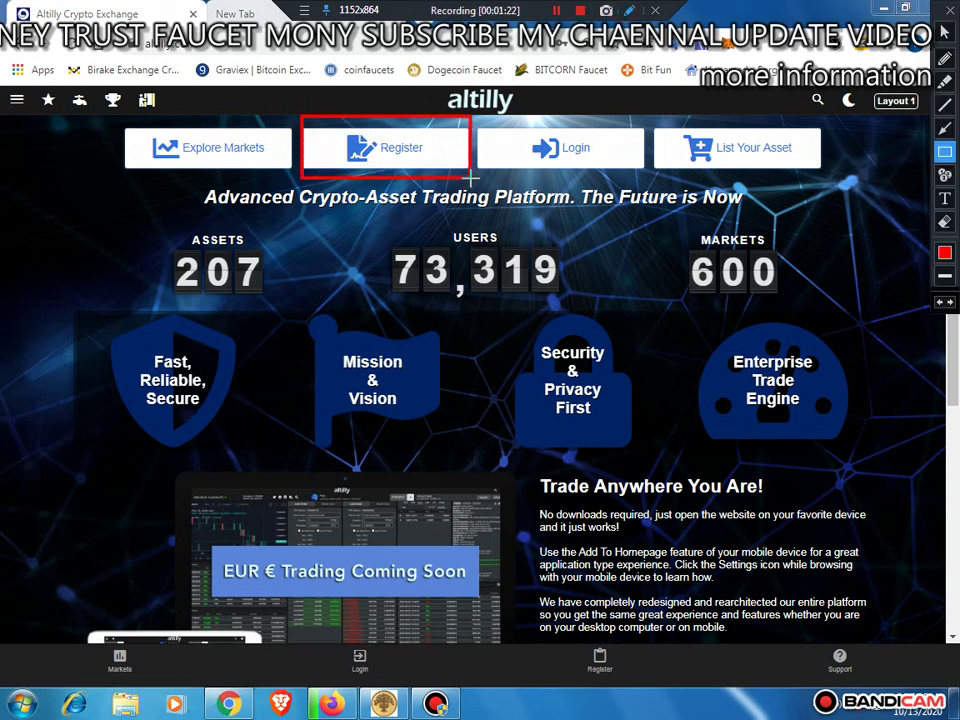
left_click_drag(567, 637, 632, 678)
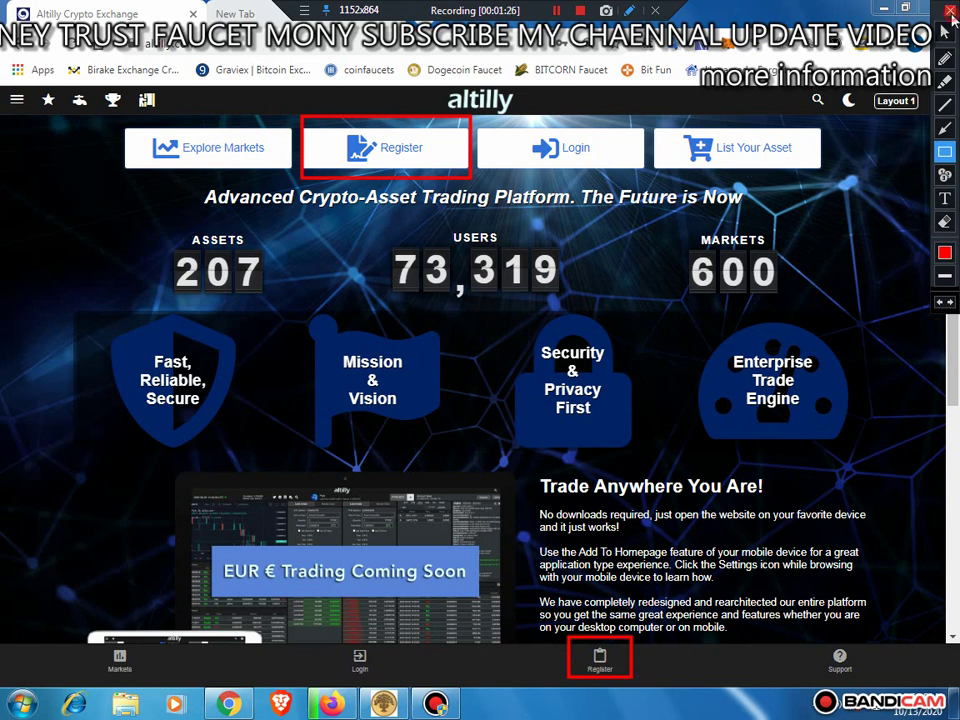
left_click(950, 11)
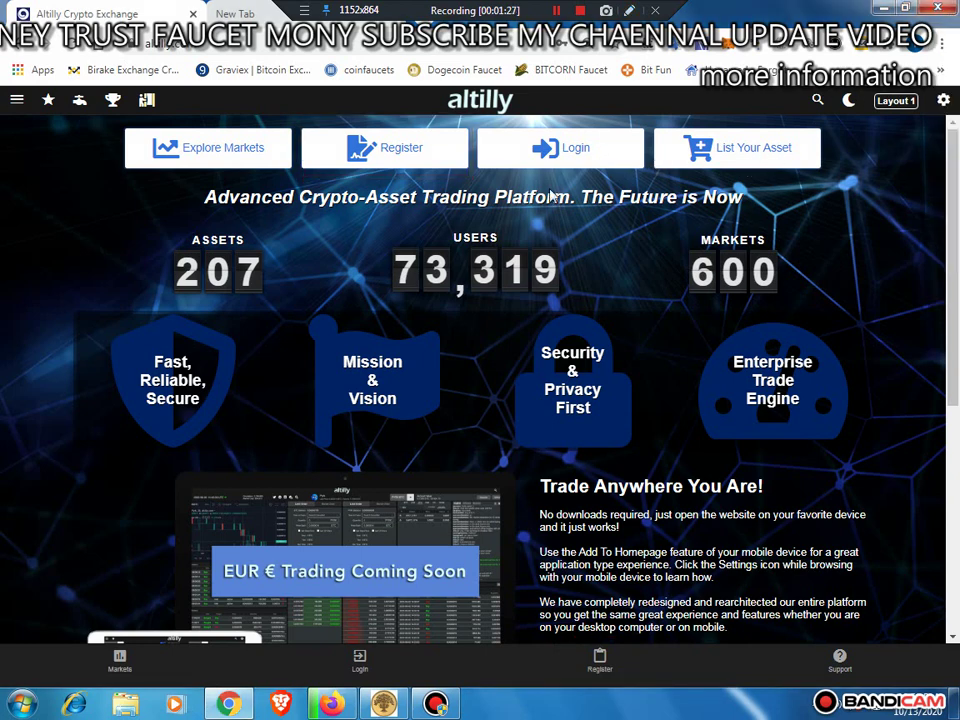
Step: Open the new account registration form and outline the email, username, first name, last name and both password fields in red
left_click(393, 157)
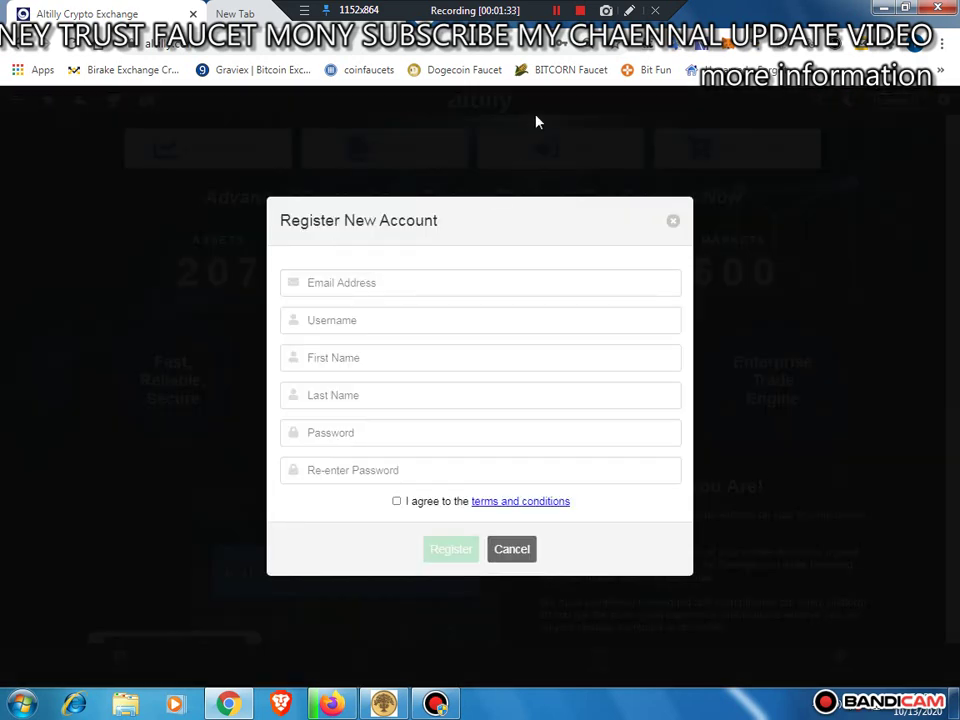
left_click(629, 10)
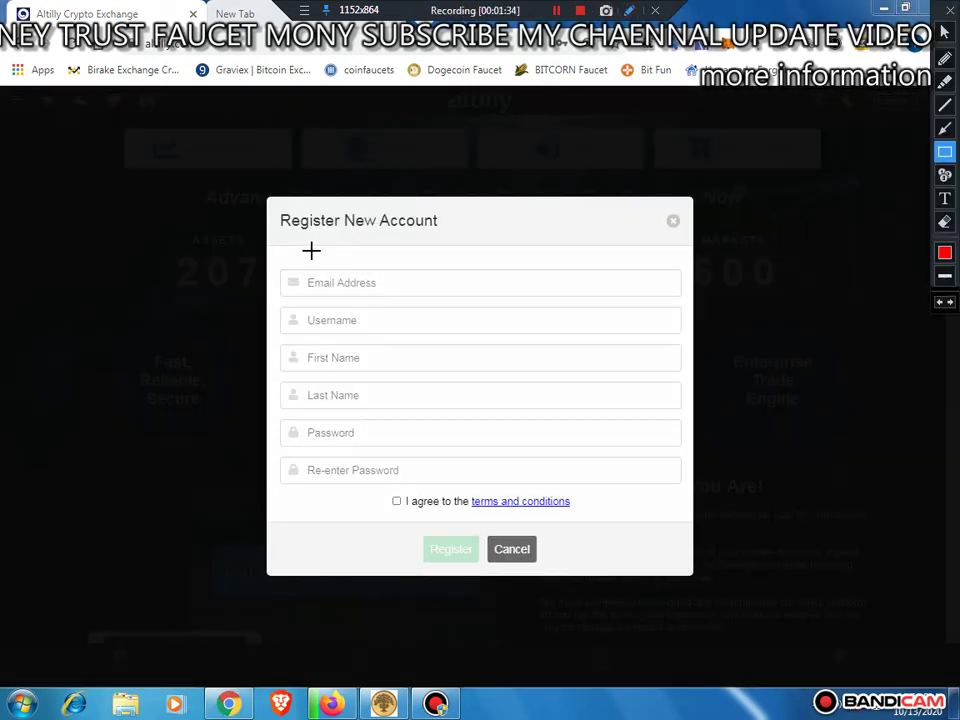
left_click_drag(277, 260, 405, 297)
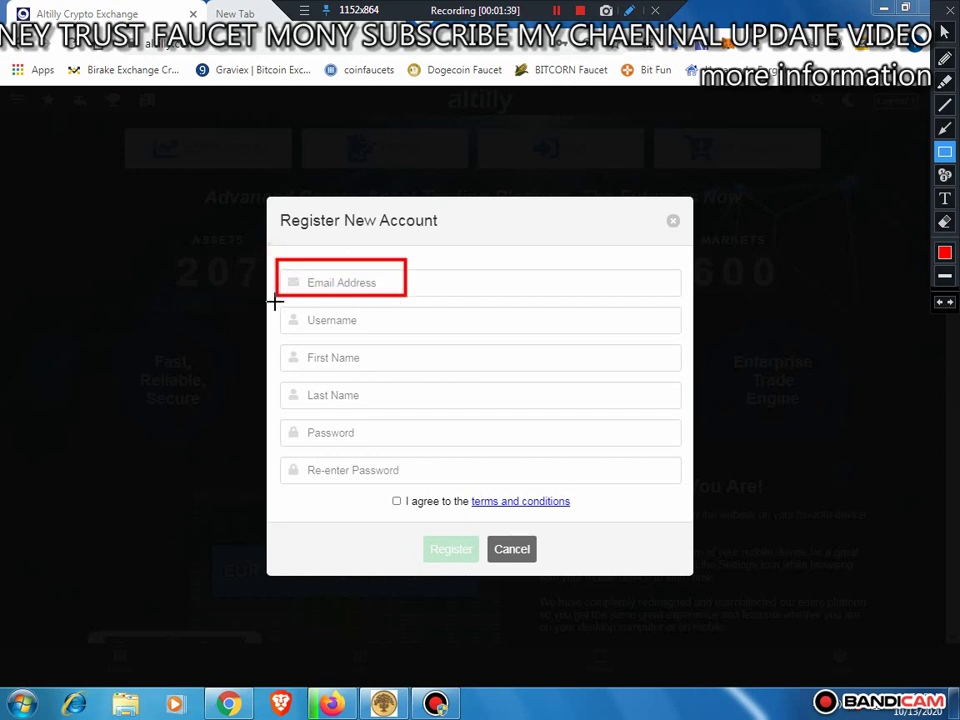
left_click_drag(274, 303, 393, 338)
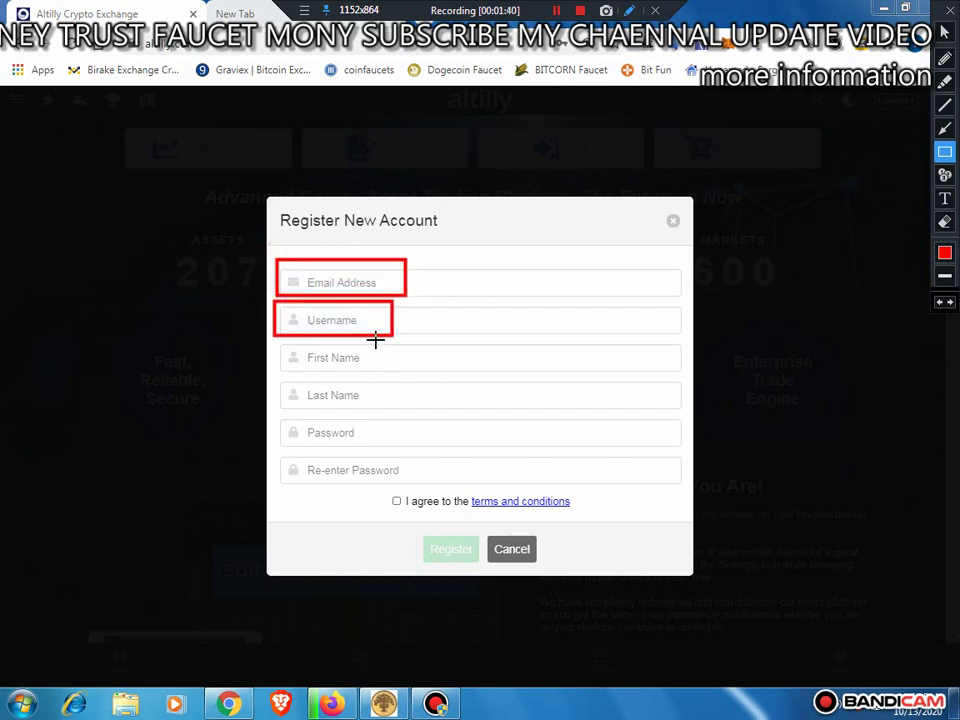
left_click_drag(278, 341, 382, 379)
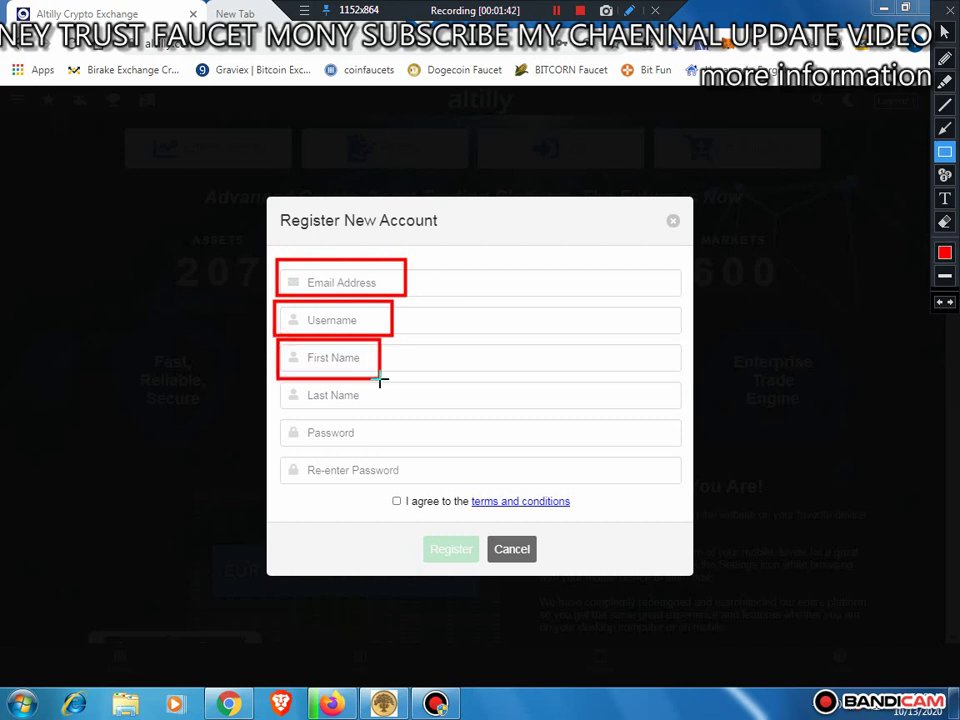
left_click_drag(272, 379, 380, 412)
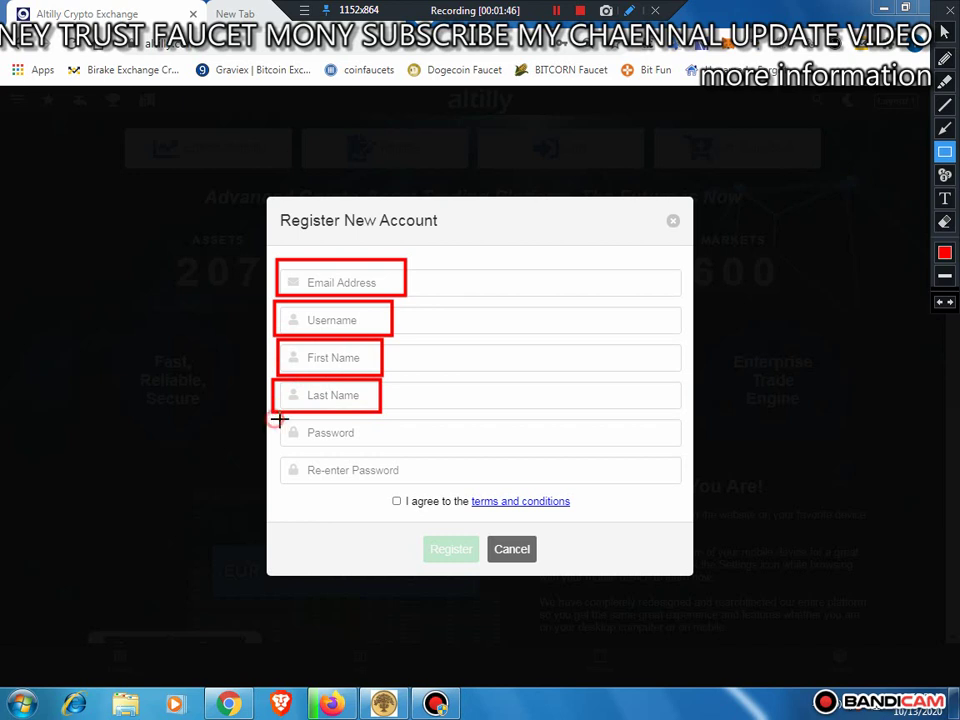
left_click_drag(277, 420, 379, 447)
mouse_move(277, 449)
left_mouse_down()
mouse_move(302, 474)
mouse_move(413, 486)
left_mouse_up()
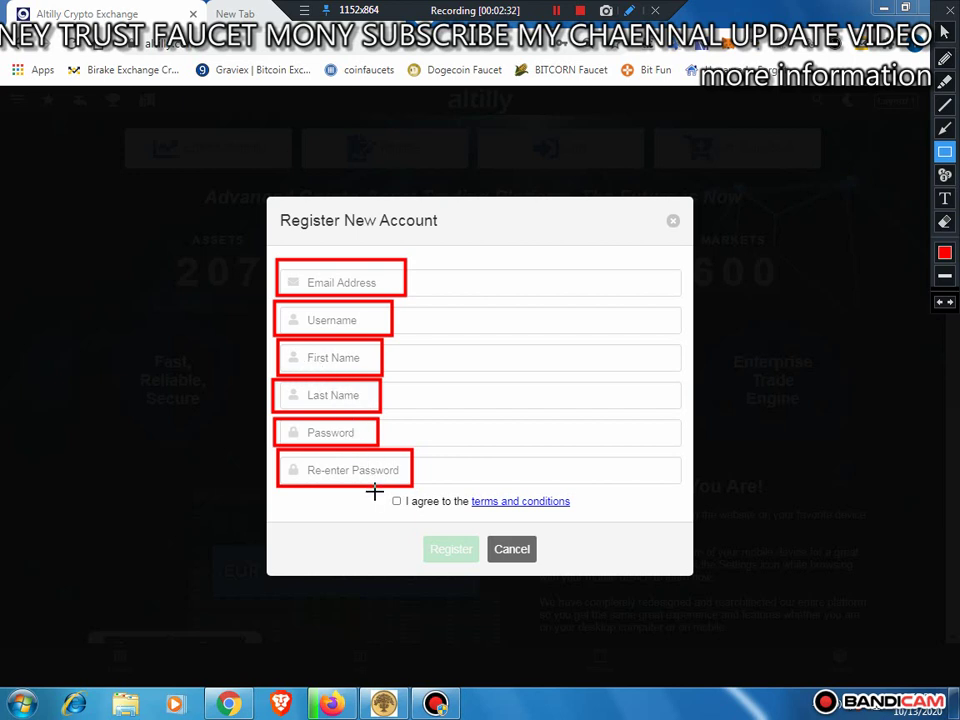
Step: Outline the terms checkbox, Register button and the first and last name labels in red, and dismiss the drawings together with the form
left_click_drag(375, 492, 404, 509)
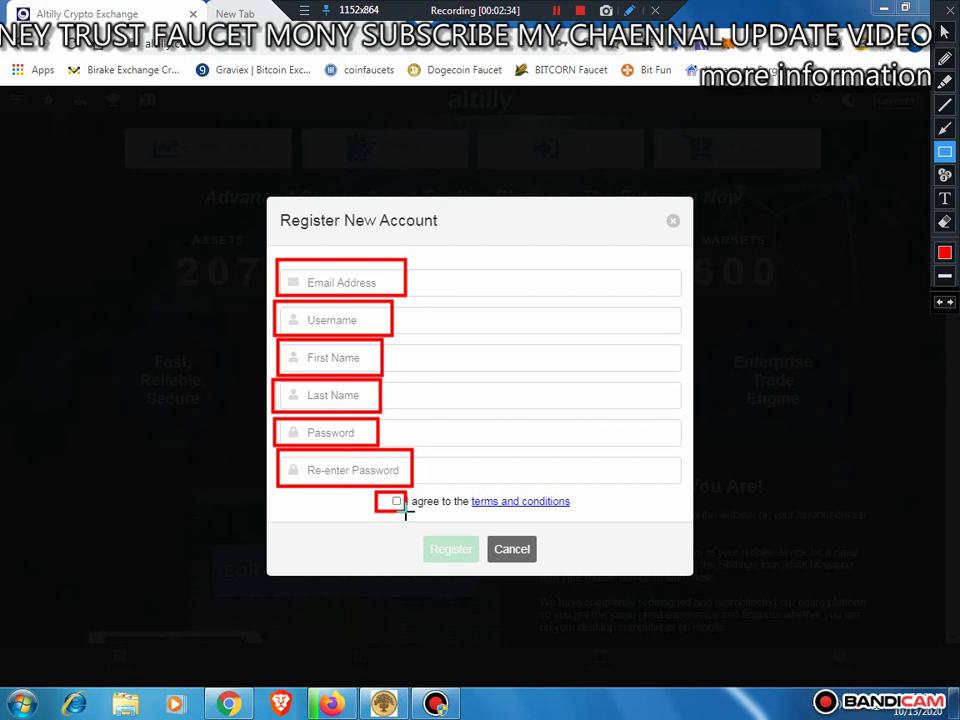
left_click_drag(416, 530, 483, 567)
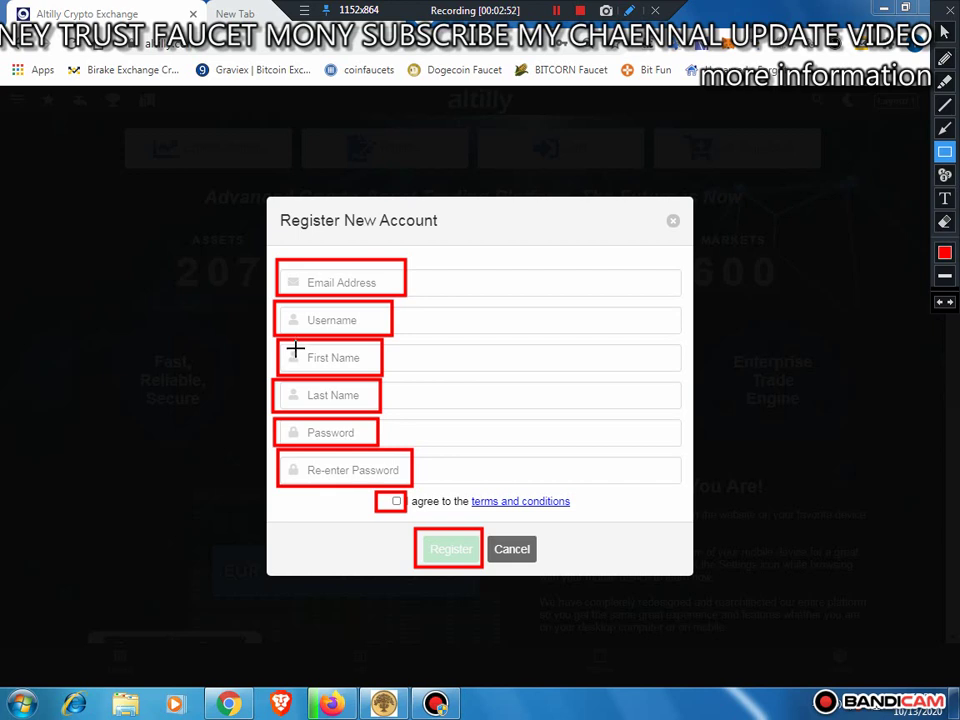
left_click_drag(295, 347, 370, 371)
left_click_drag(297, 388, 371, 404)
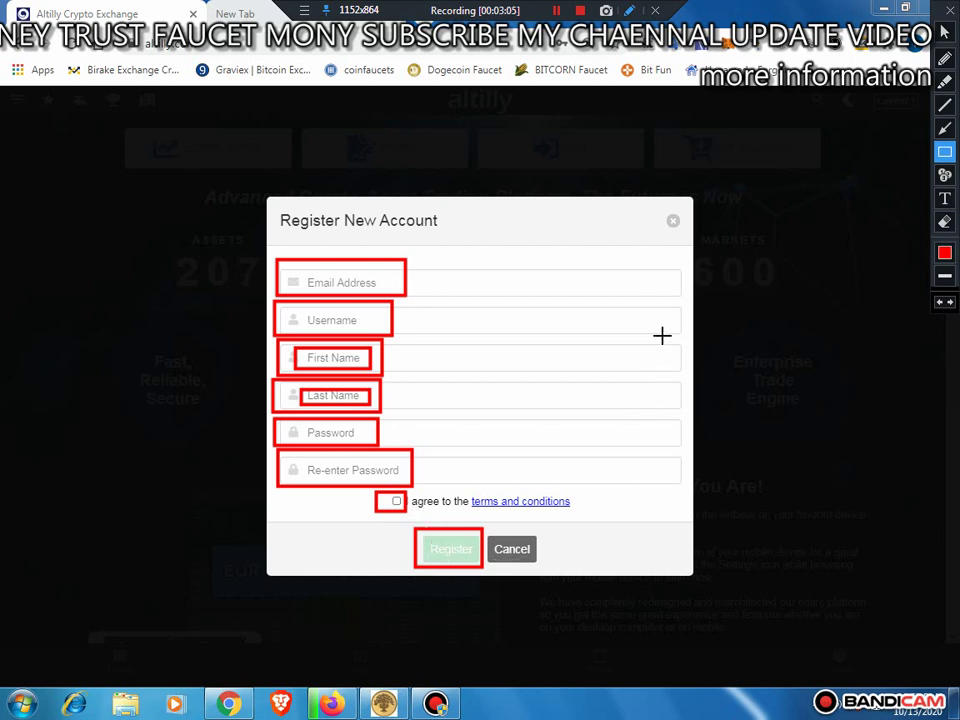
left_click(950, 11)
left_click(675, 222)
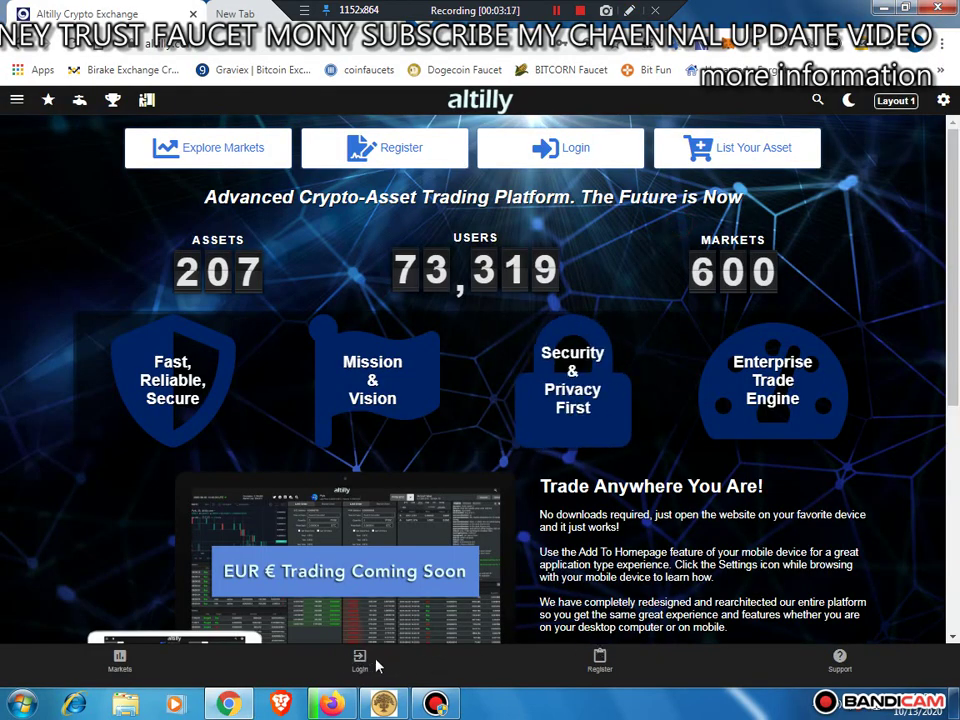
Step: View the user dashboard of the logged-in account and look over its account balances
mouse_move(402, 387)
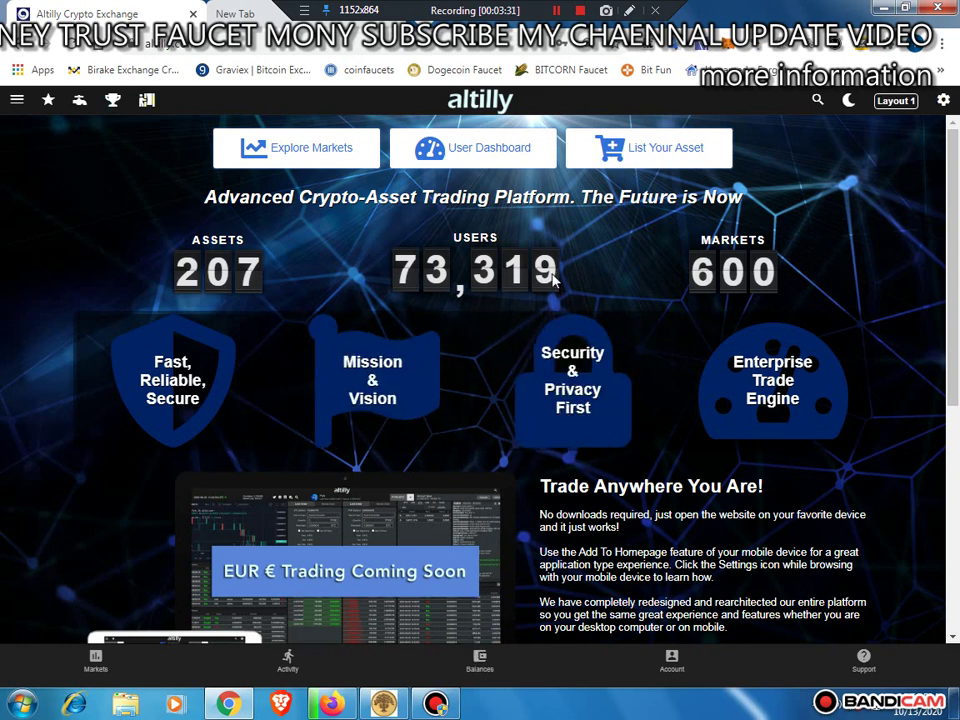
left_click(511, 160)
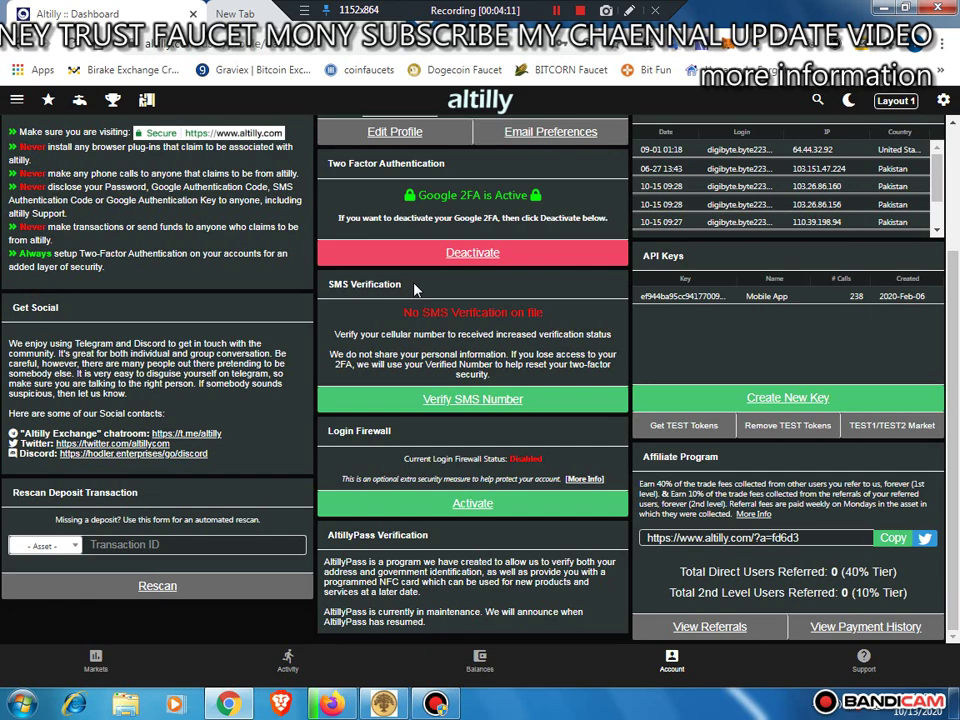
left_click(480, 662)
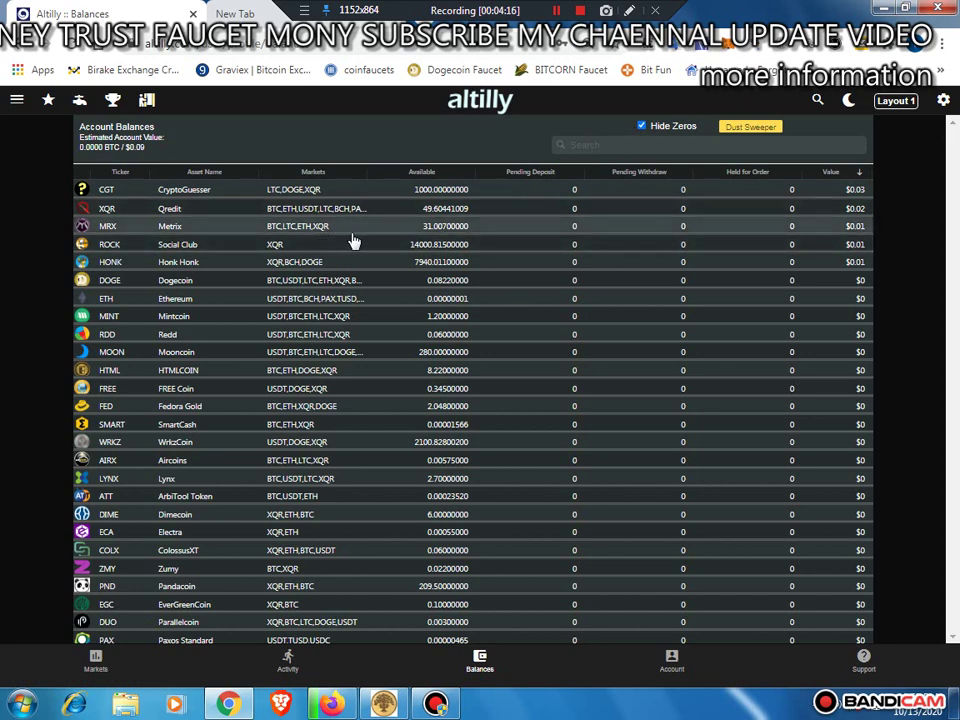
scroll(356, 241, "down", 3)
scroll(345, 258, "up", 3)
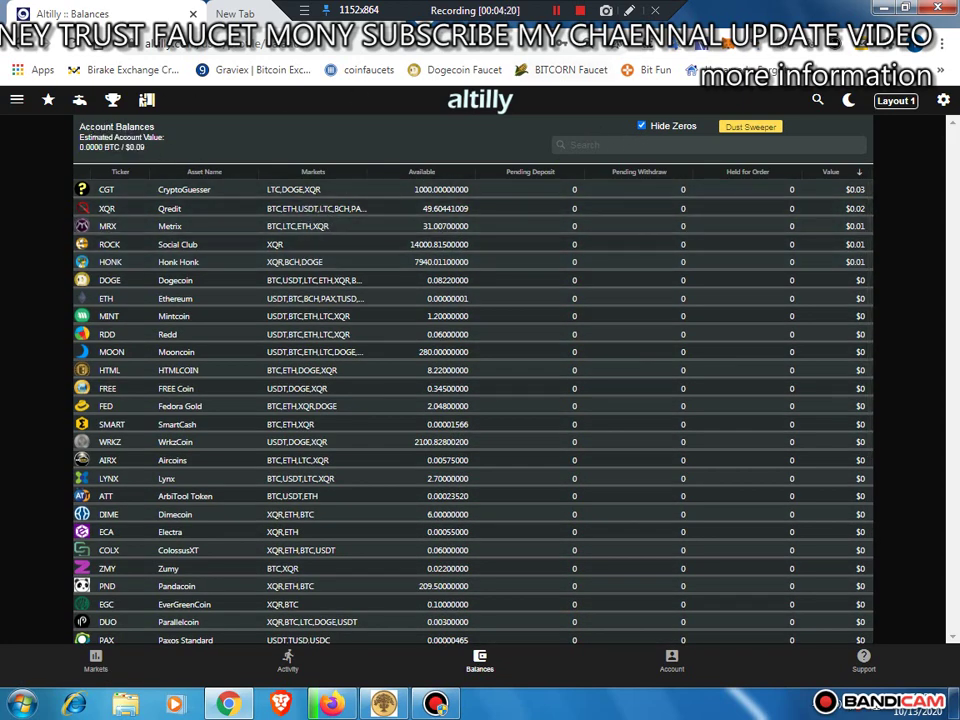
key("ctrl+alt+d")
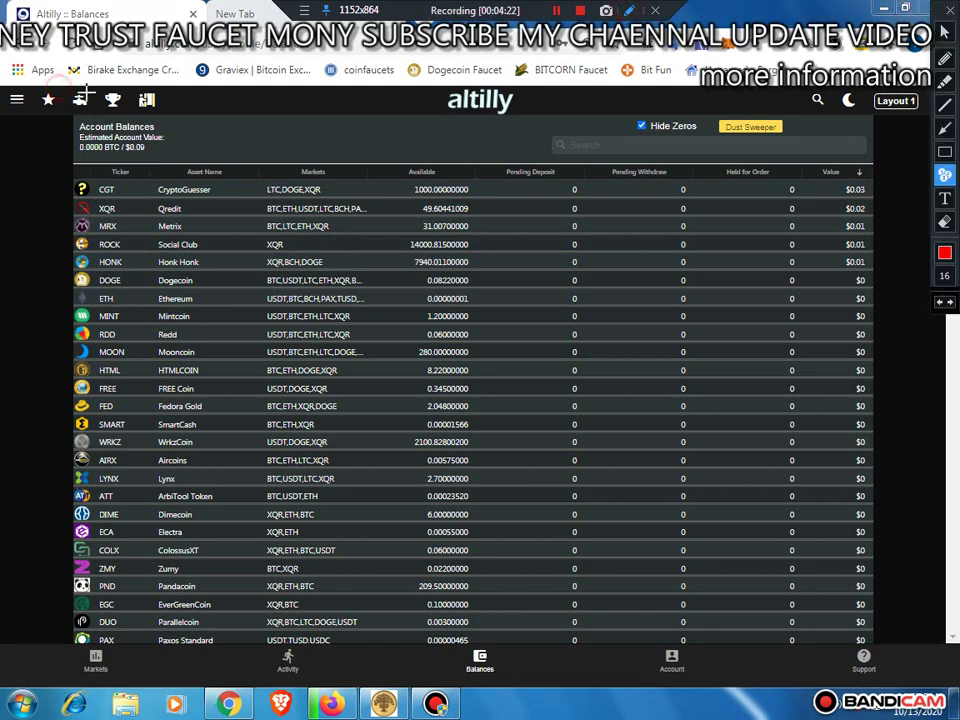
left_click(80, 106)
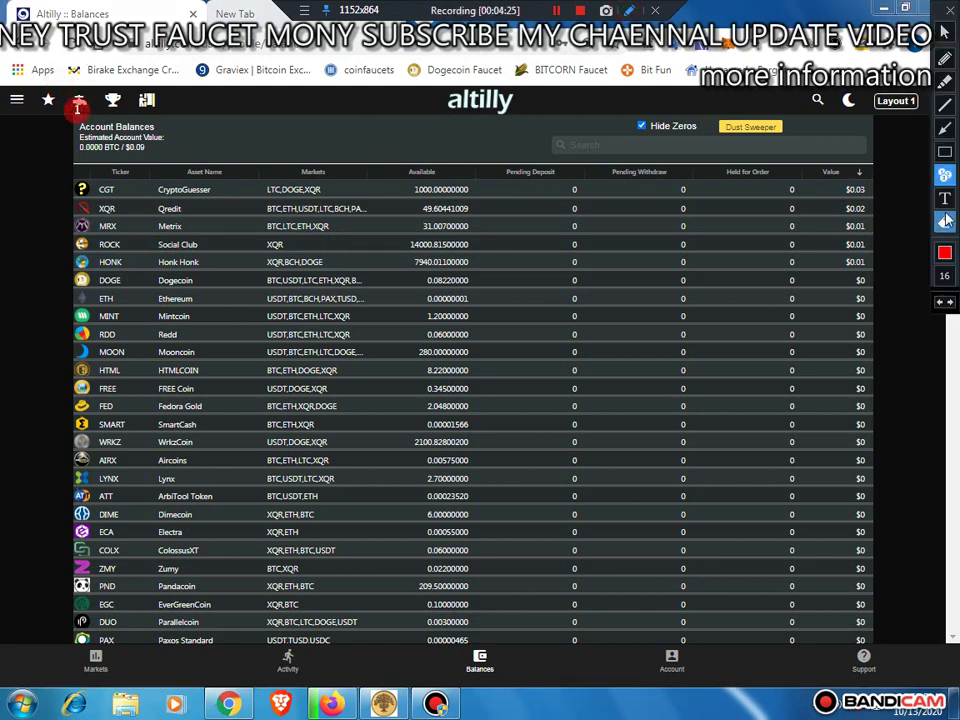
left_click(944, 151)
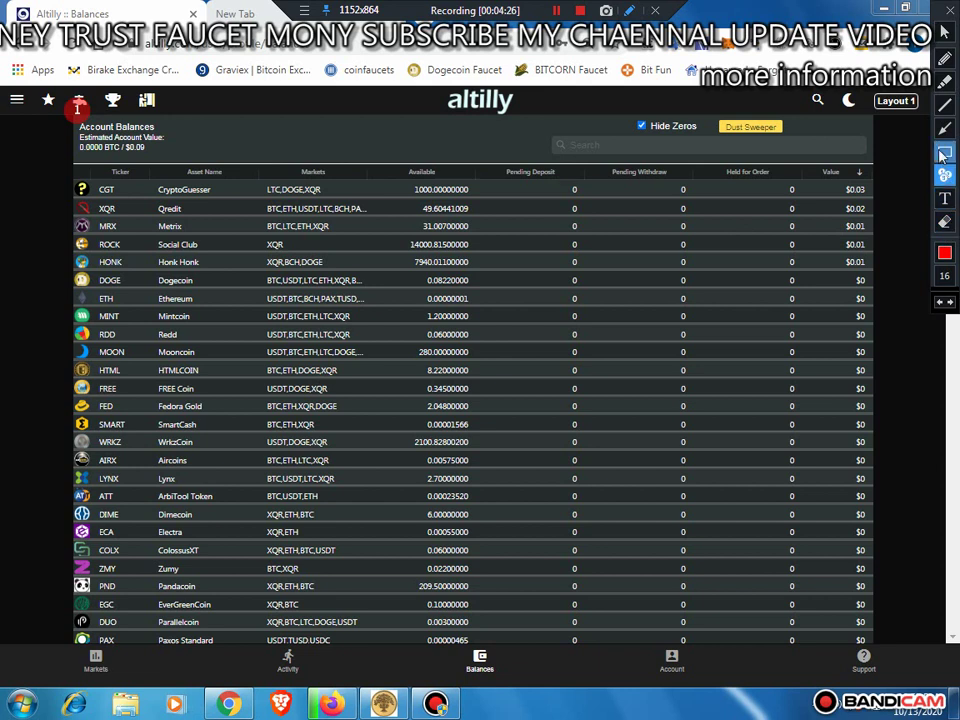
left_click_drag(64, 95, 98, 116)
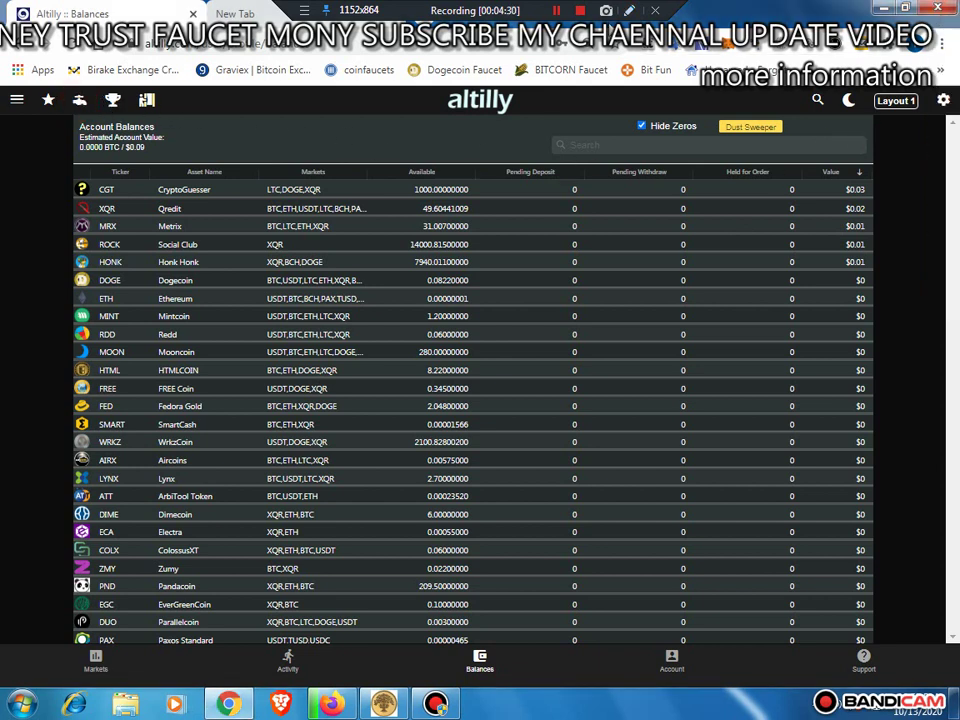
Step: Outline the faucet icon in the site header with a red rectangle, and open the faucet page
left_click(629, 11)
left_click(629, 11)
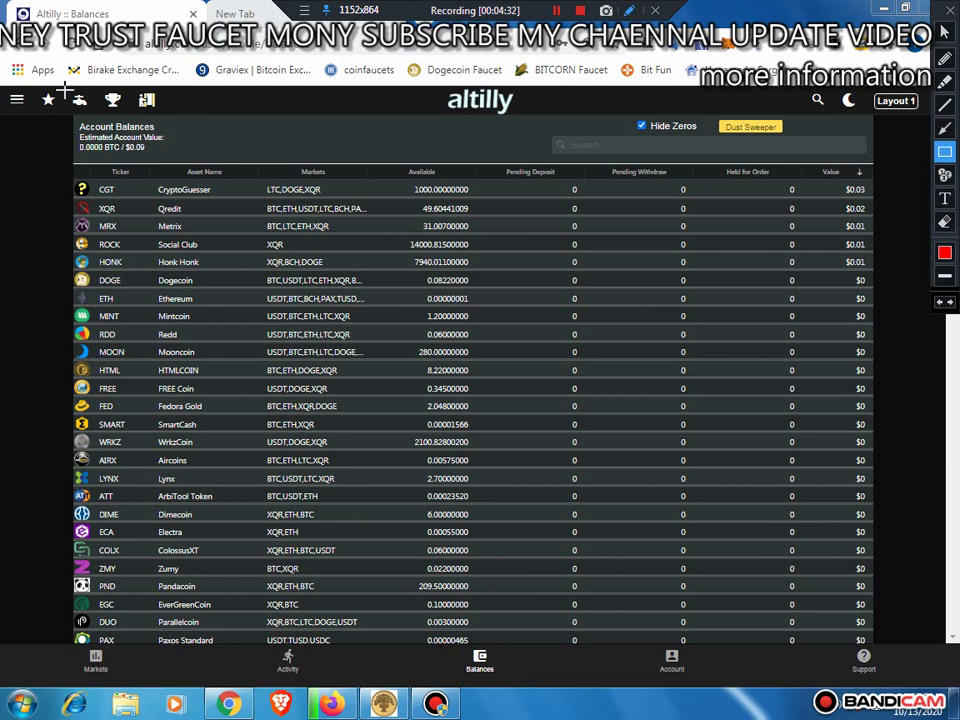
left_click_drag(64, 90, 97, 113)
left_click(950, 22)
left_click(80, 100)
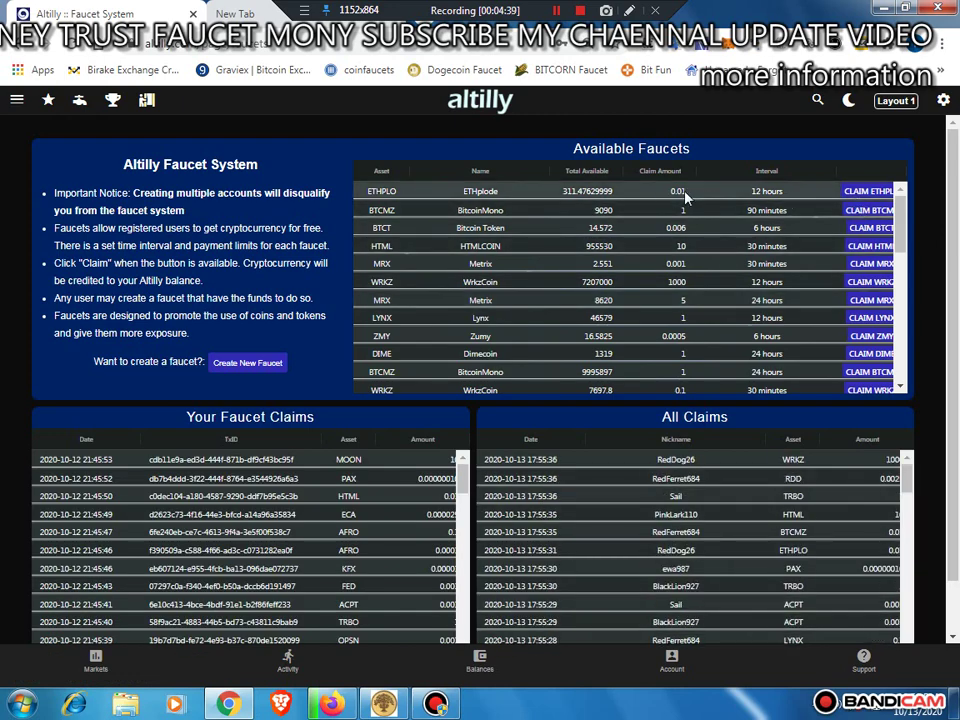
Step: Claim the first faucets in the list: ETHPLO, 1 BTCMZ, BTCT, HTML, 1000 WRKZ, 5 MRX, 1 LYNX, ZMY and DIME
left_click(868, 191)
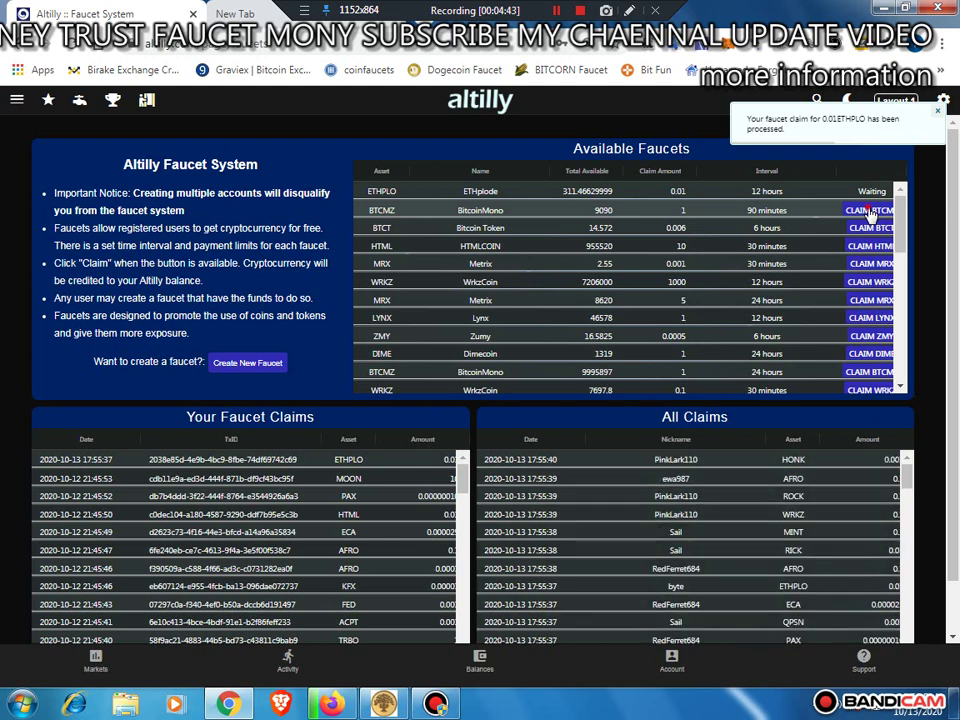
left_click(870, 211)
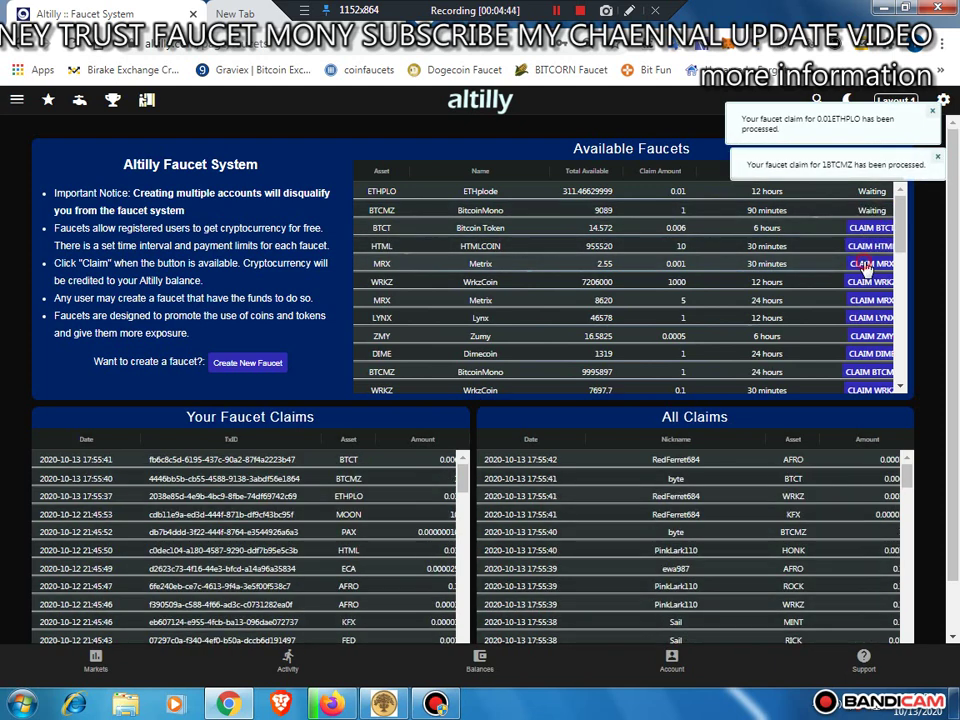
left_click(872, 336)
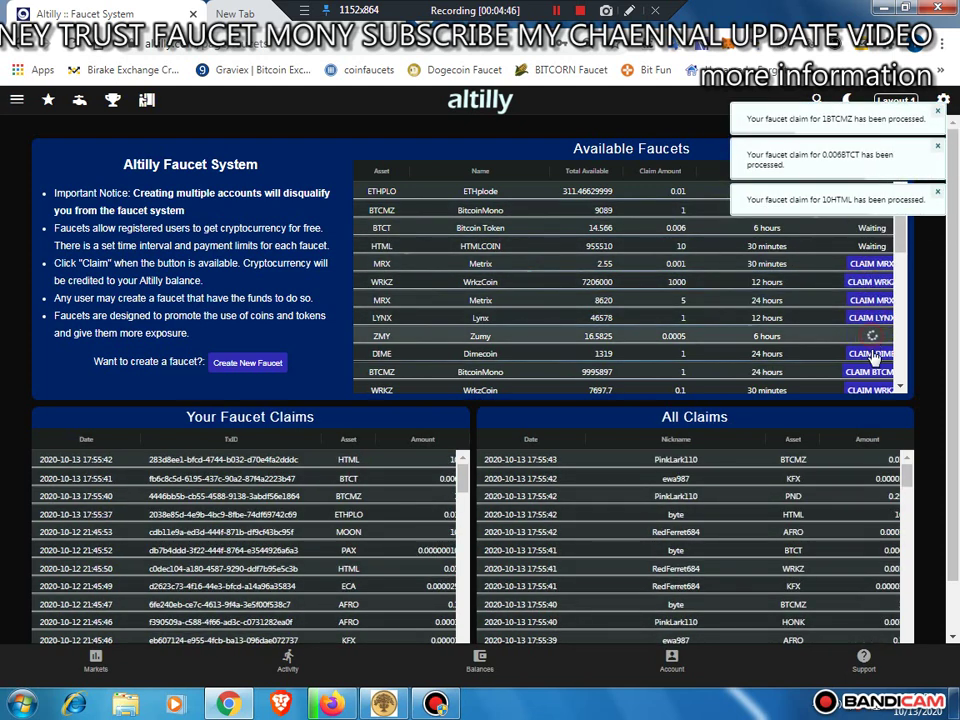
left_click(874, 356)
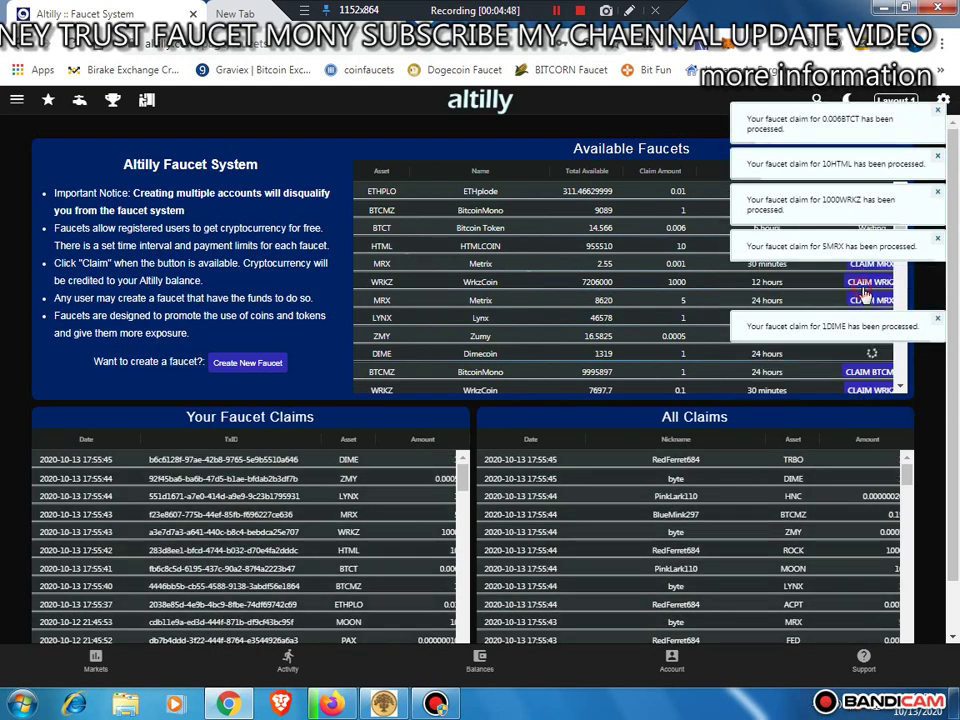
Step: Claim the remaining faucets of the first visible rows: 0.001 MRX, the 24-hour BTCMZ and 0.1 WRKZ
left_click(866, 296)
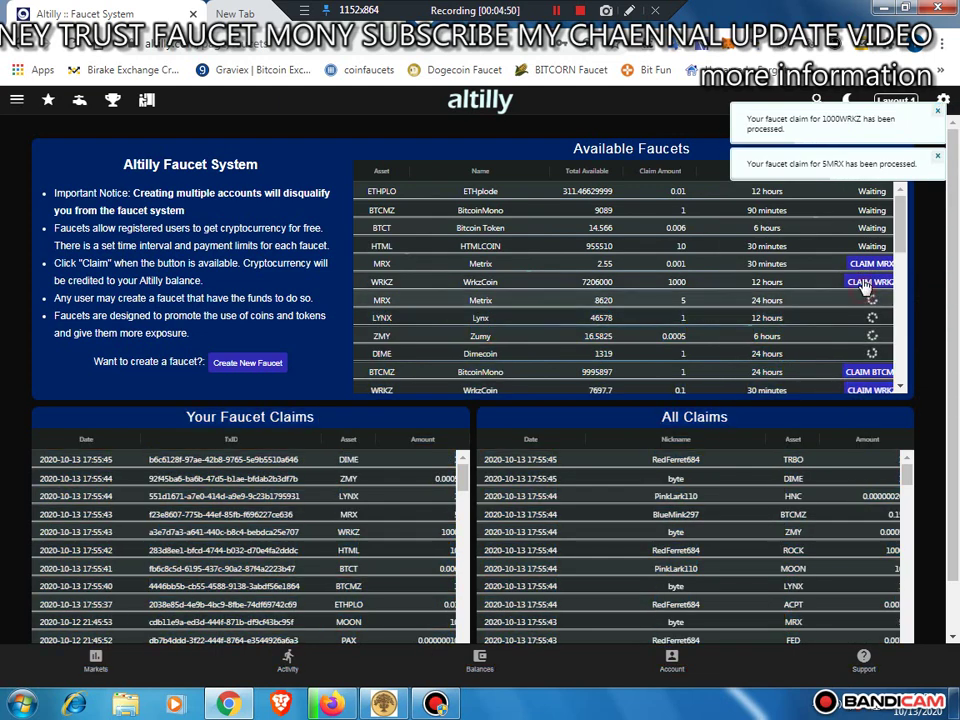
left_click(866, 284)
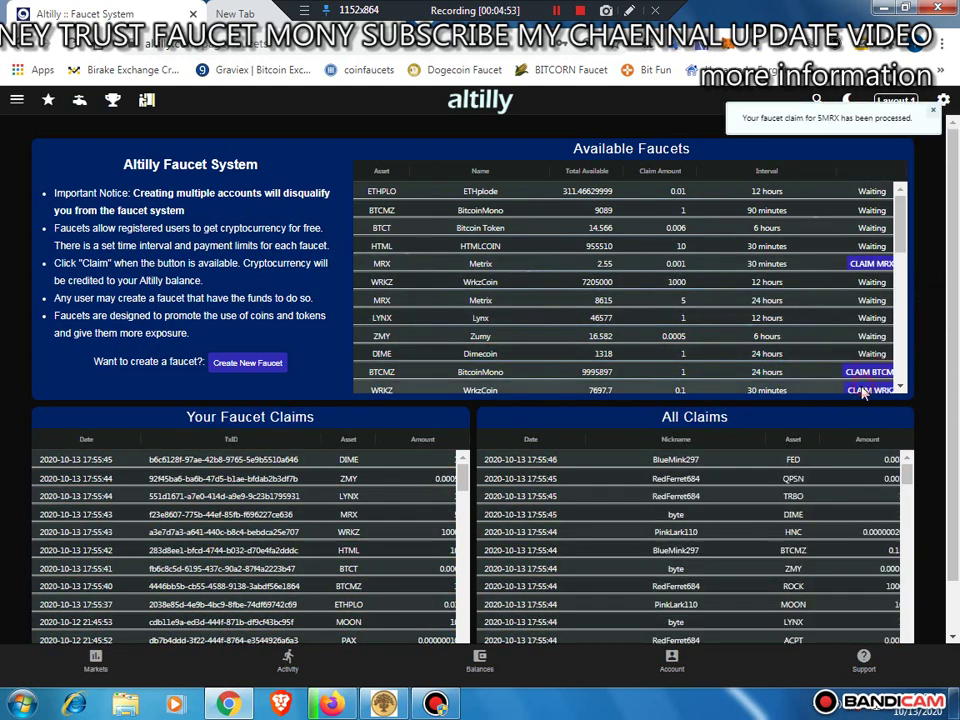
left_click(864, 390)
left_click(868, 263)
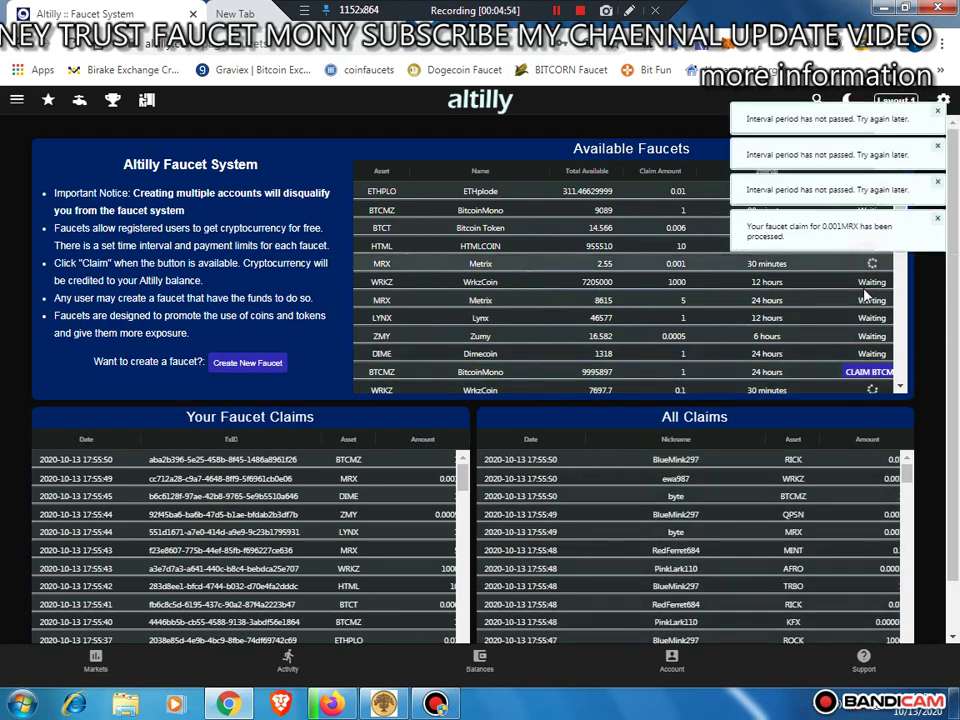
Step: Claim the faucets at the end of the list: MINT, RICK, QPSN, TRBO, 1000 ROCK, ACPT and FED
scroll(820, 343, "down", 5)
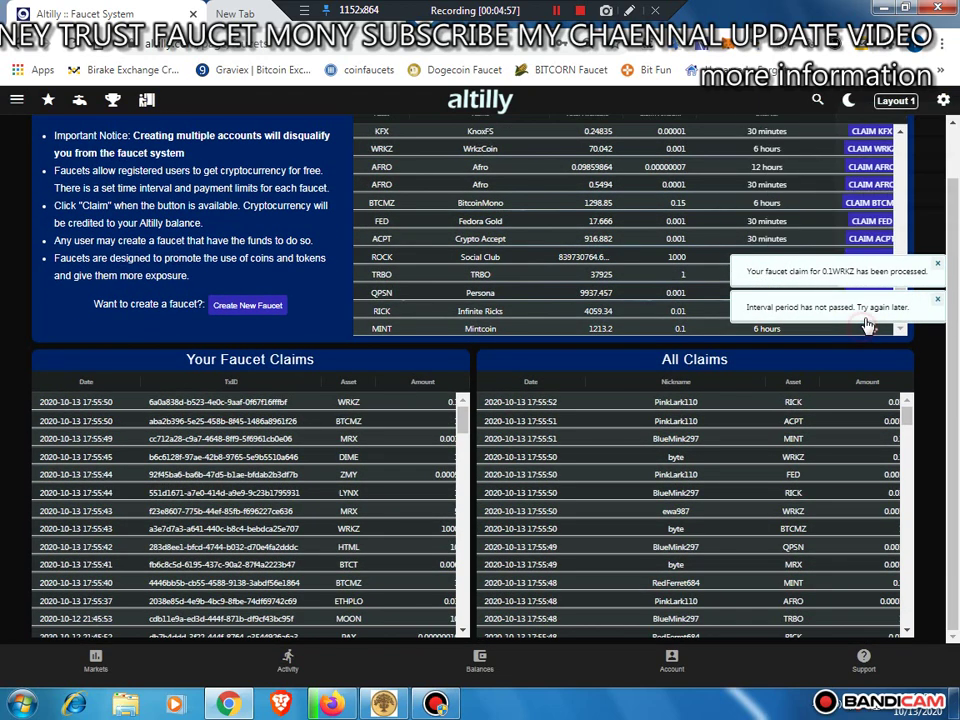
left_click(870, 328)
left_click(870, 311)
left_click(868, 292)
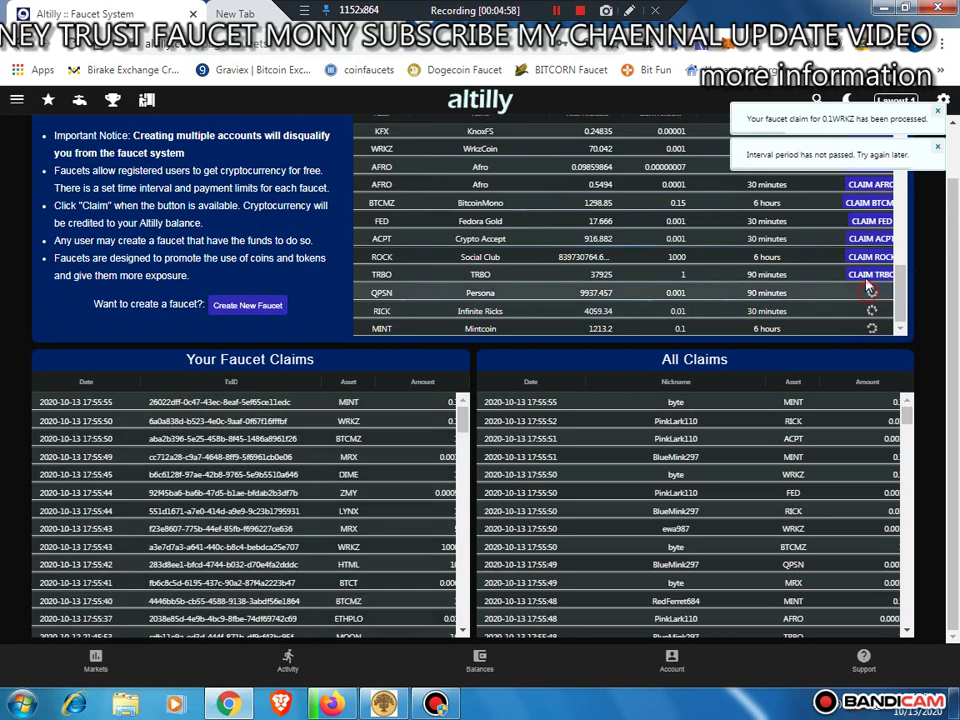
left_click(869, 274)
left_click(868, 257)
left_click(866, 240)
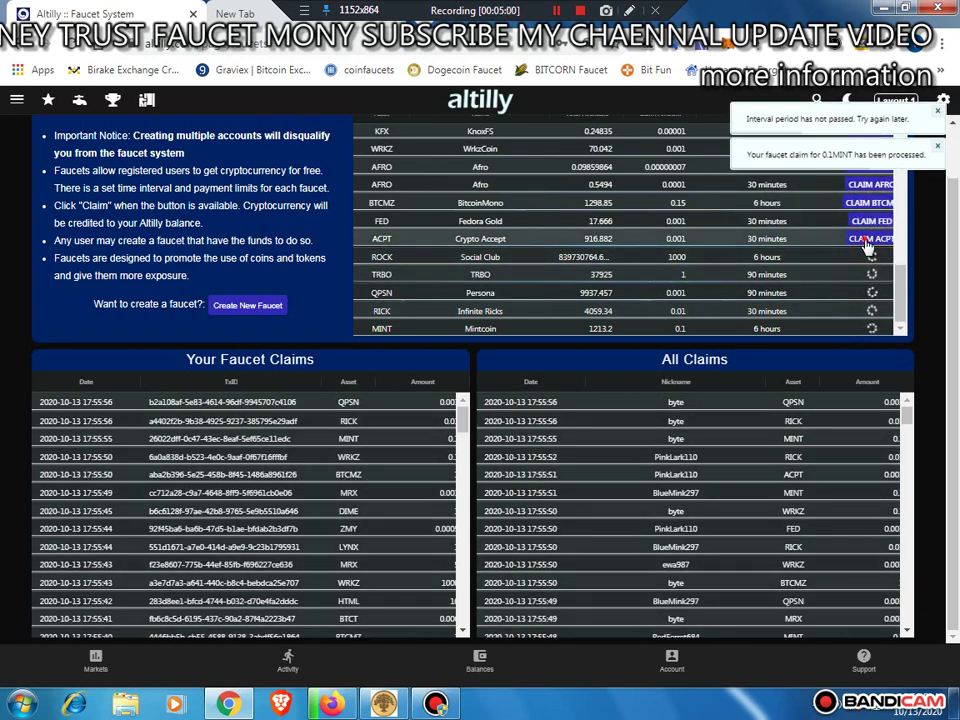
left_click(870, 221)
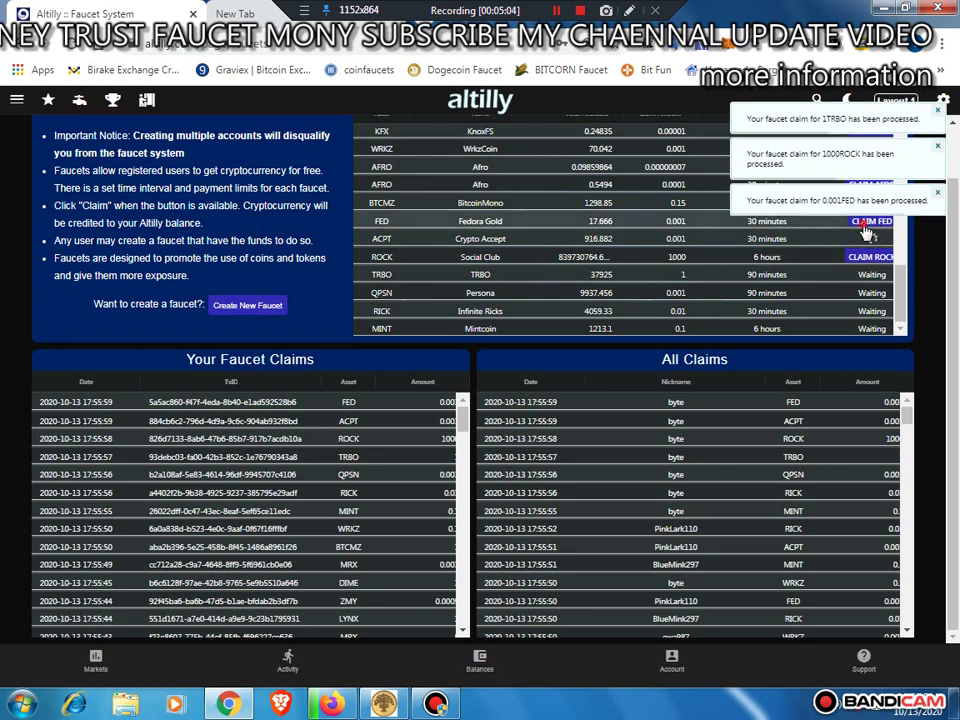
left_click(866, 230)
Step: Claim the 0.15 BTCMZ, 0.0001 AFRO, 0.00000007 AFRO and 0.001 WRKZ faucets
scroll(867, 260, "up", 2)
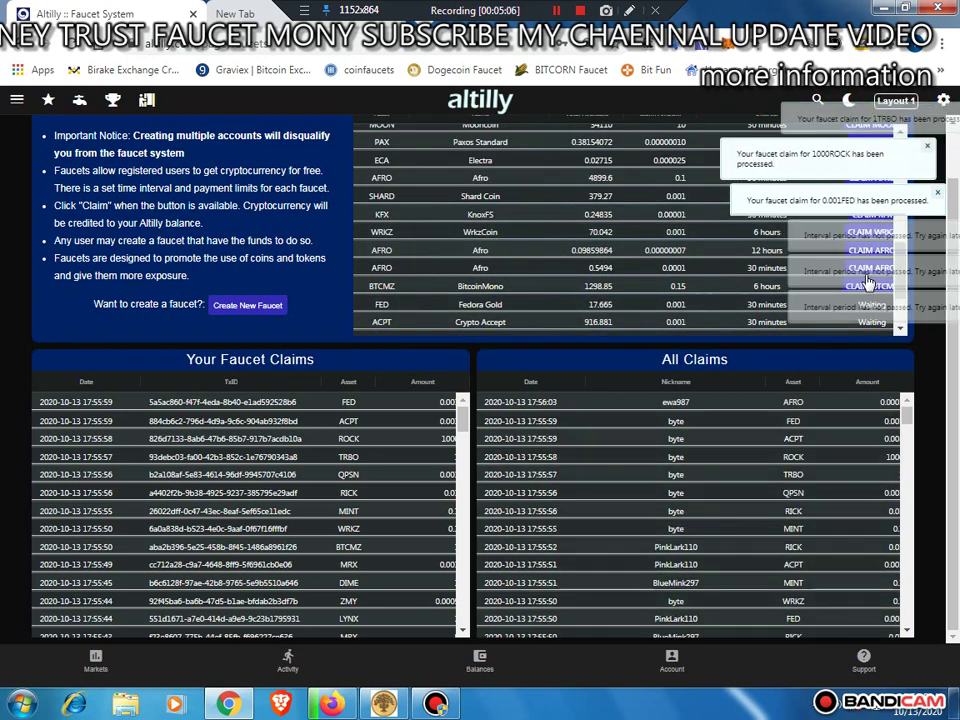
left_click(866, 284)
left_click(866, 268)
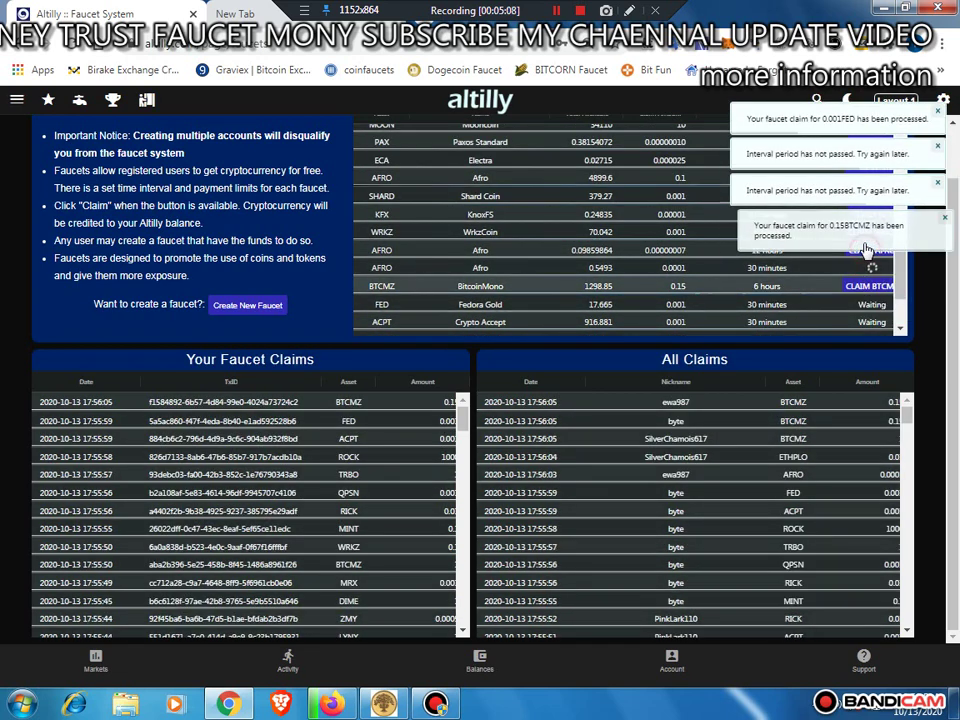
left_click(866, 250)
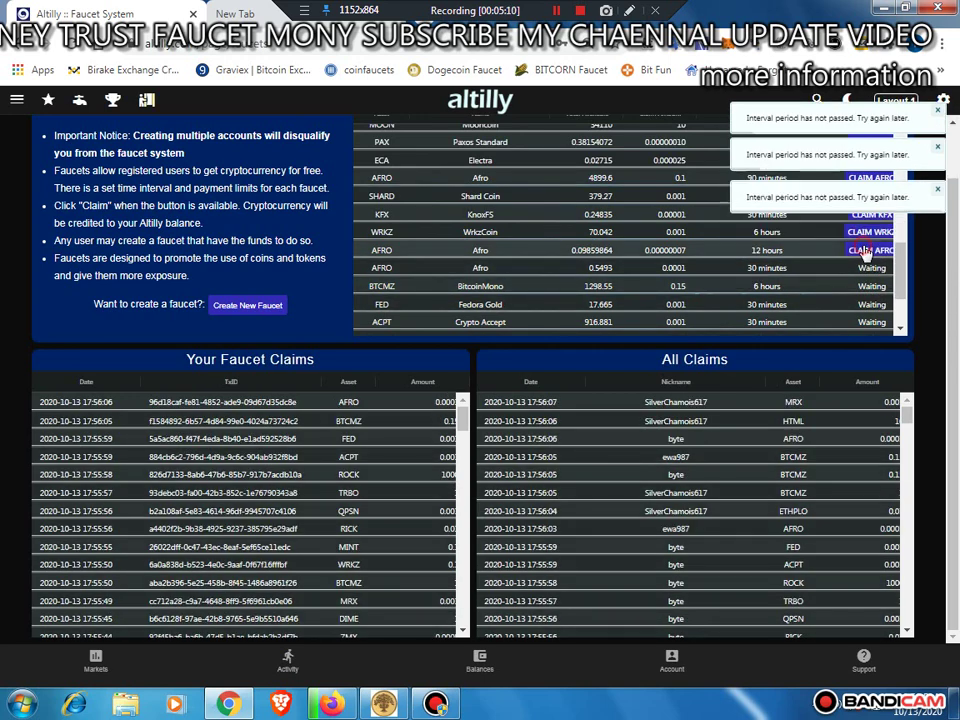
left_click(866, 233)
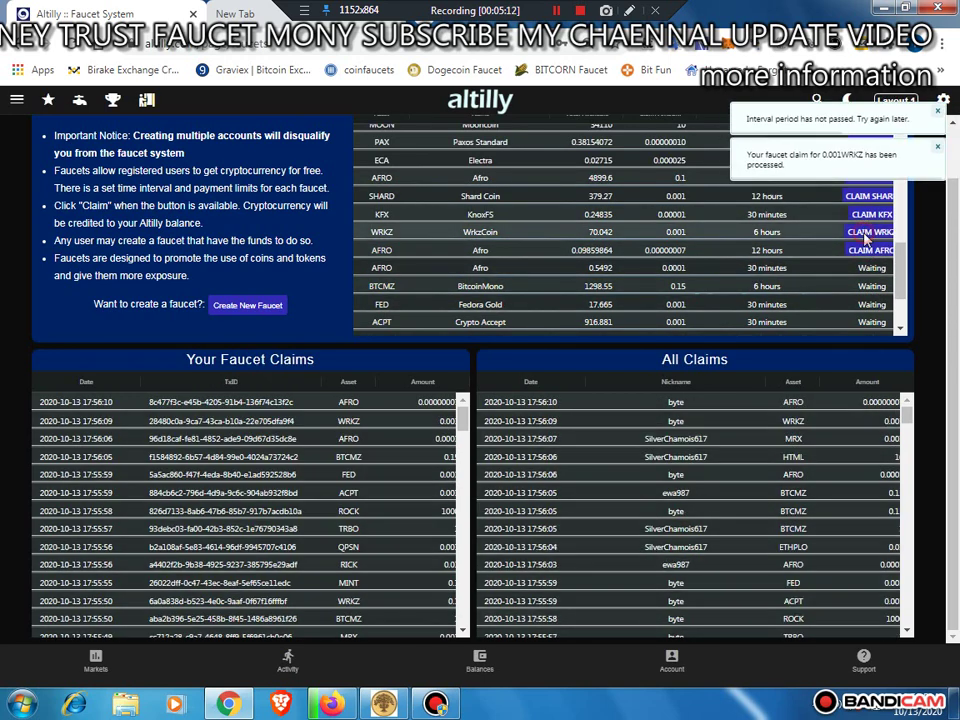
left_click(866, 249)
Step: Claim the 0.1 AFRO, SHARD, KFX and PAX faucets
scroll(866, 250, "up", 1)
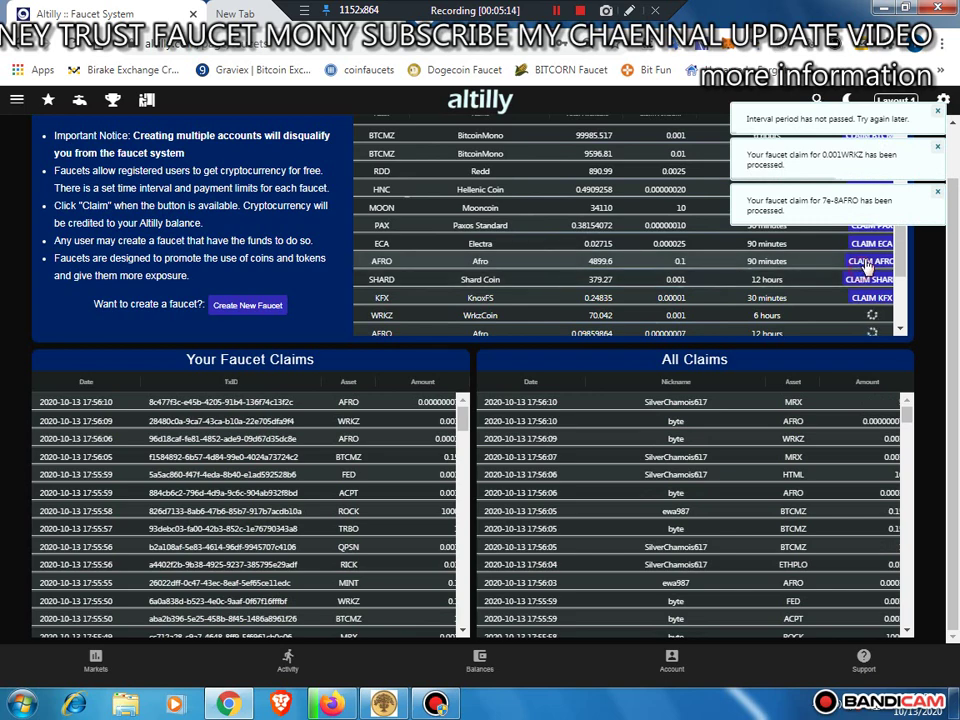
left_click(868, 264)
left_click(871, 280)
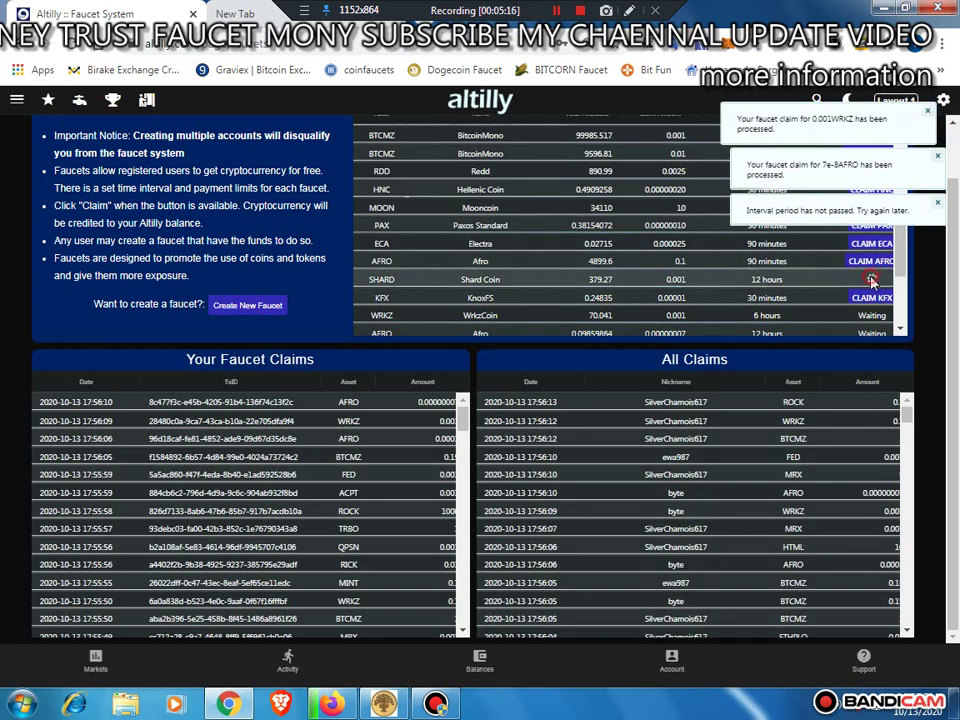
left_click(870, 261)
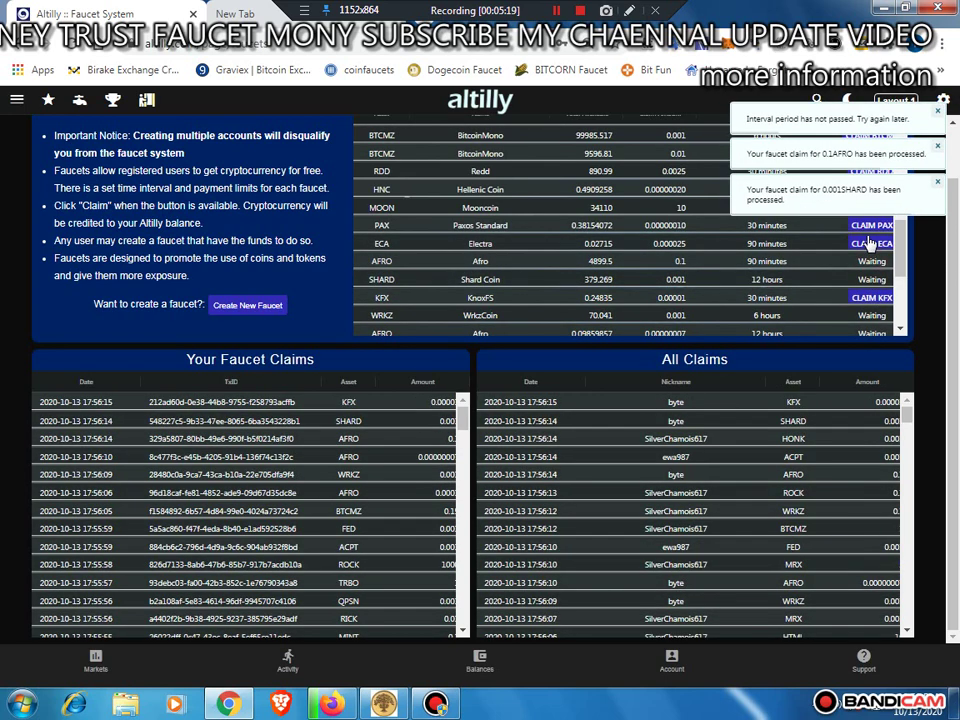
left_click(866, 226)
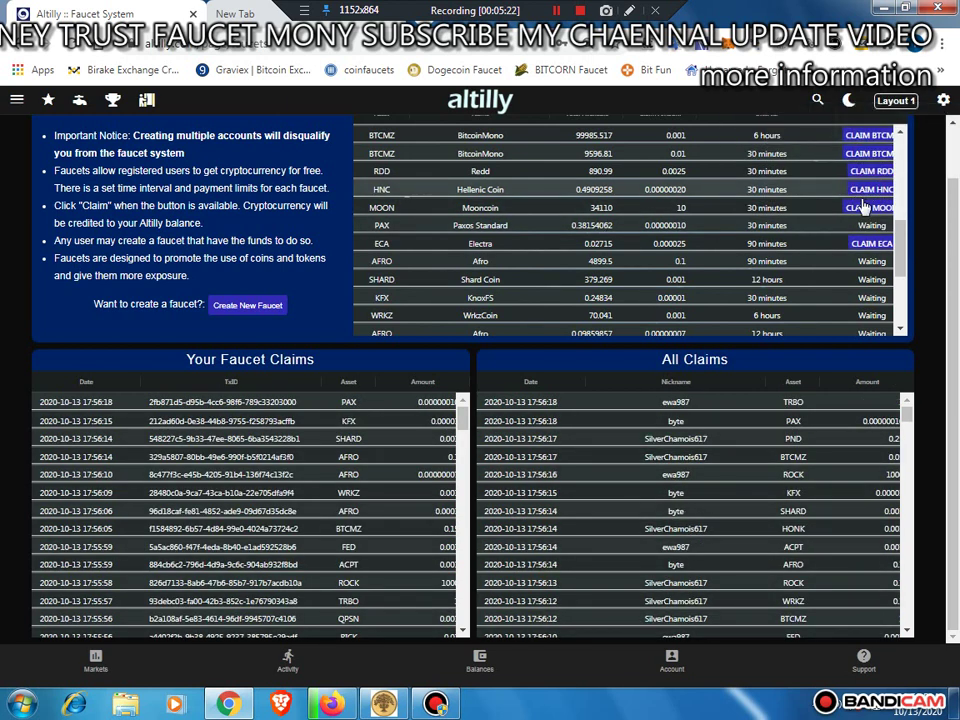
Step: Claim the MOON, HNC, RDD and ECA faucets
left_click(863, 206)
left_click(866, 189)
left_click(869, 171)
left_click(872, 243)
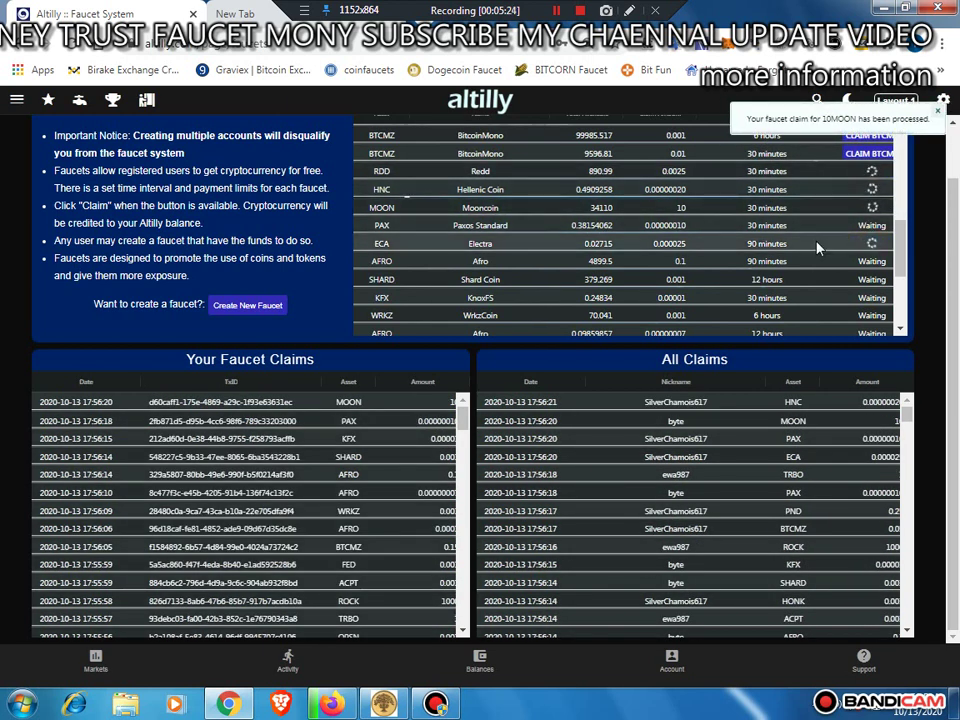
Step: Claim the PND faucet and the 0.01, 0.001 and 0.05 BTCMZ faucets
scroll(817, 247, "up", 1)
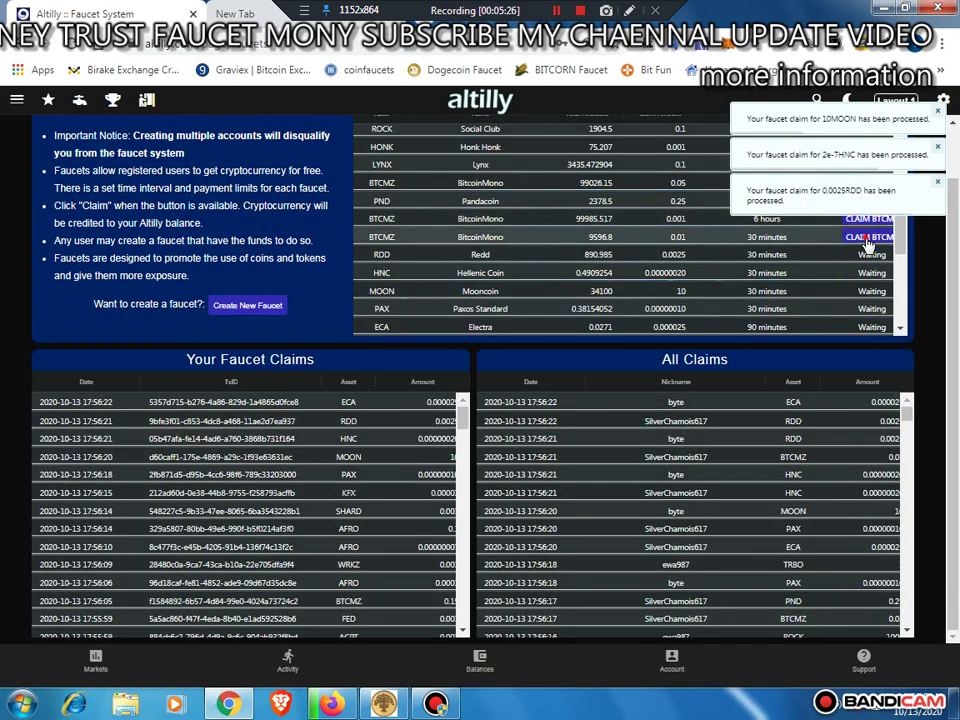
left_click(868, 239)
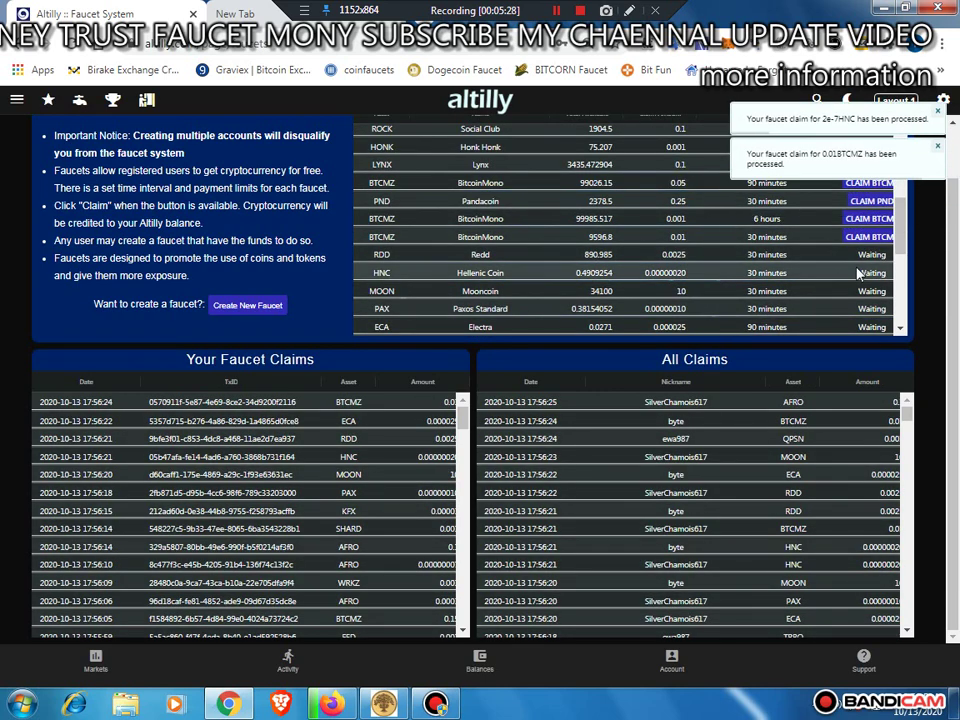
left_click(871, 218)
left_click(871, 201)
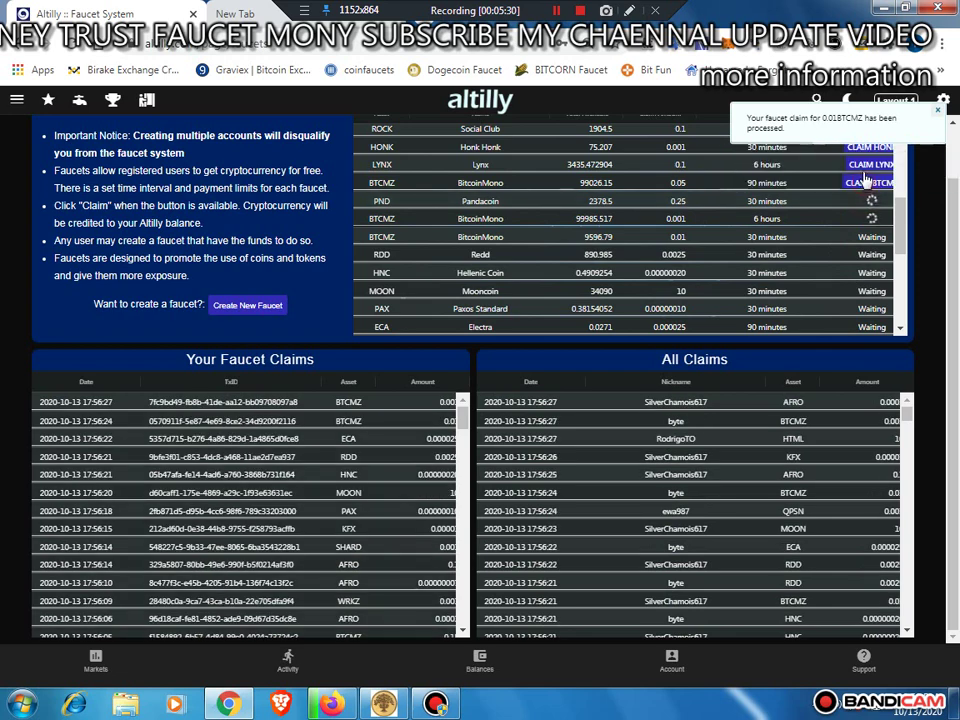
left_click(866, 180)
Step: Claim the 0.1 LYNX, HONK and 0.1 ROCK faucets
scroll(866, 200, "up", 1)
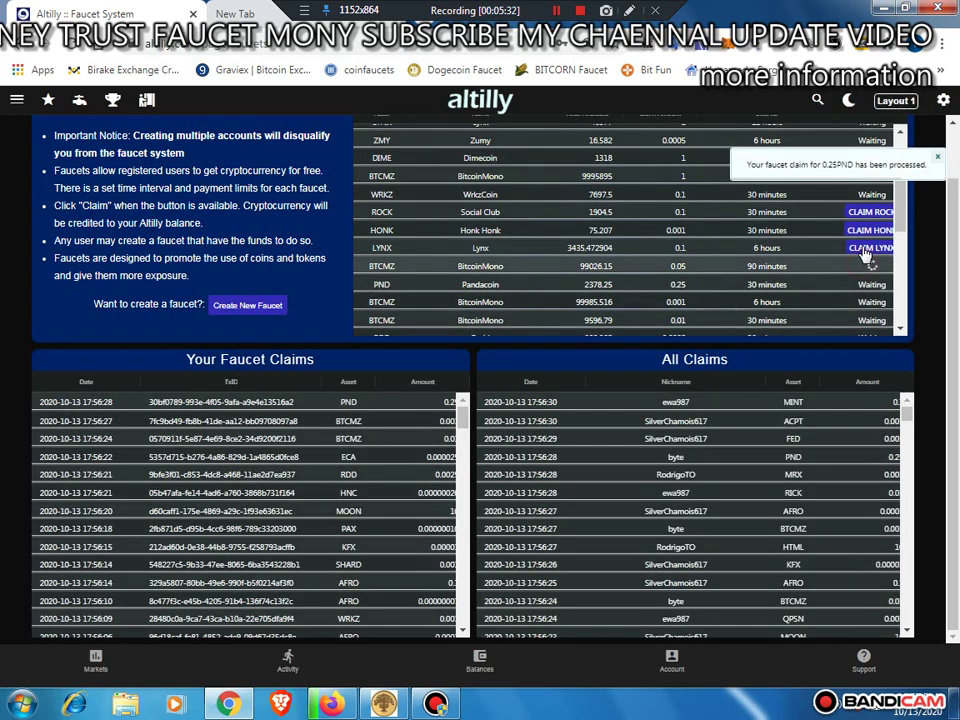
left_click(866, 248)
left_click(866, 230)
left_click(866, 212)
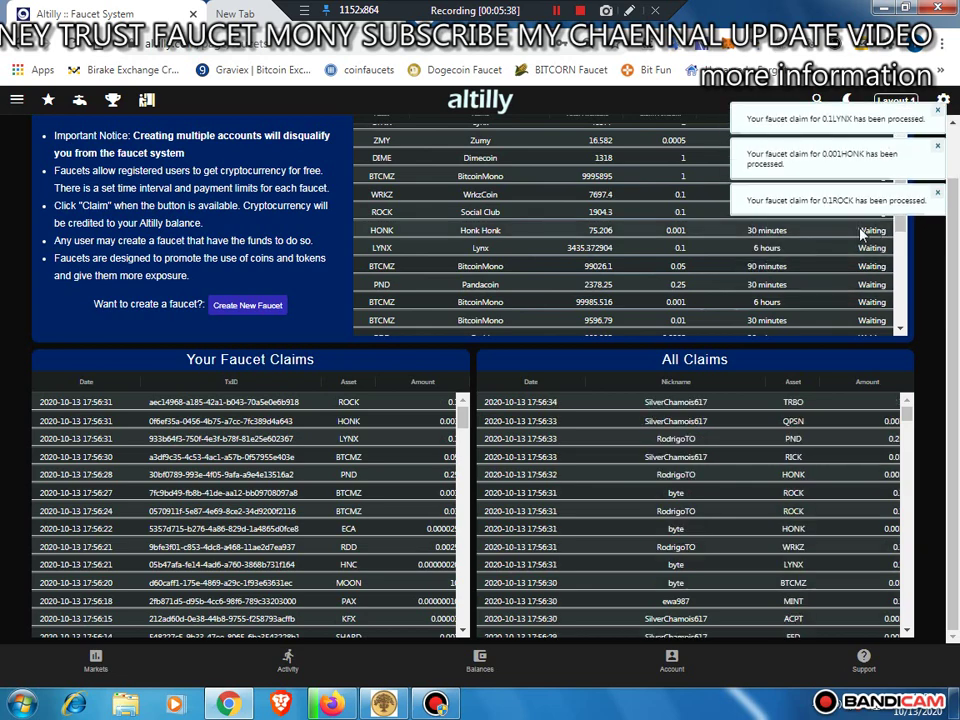
Step: Check the whole faucet list for unclaimed entries, and look over the coins on the account balances page
scroll(830, 245, "down", 5)
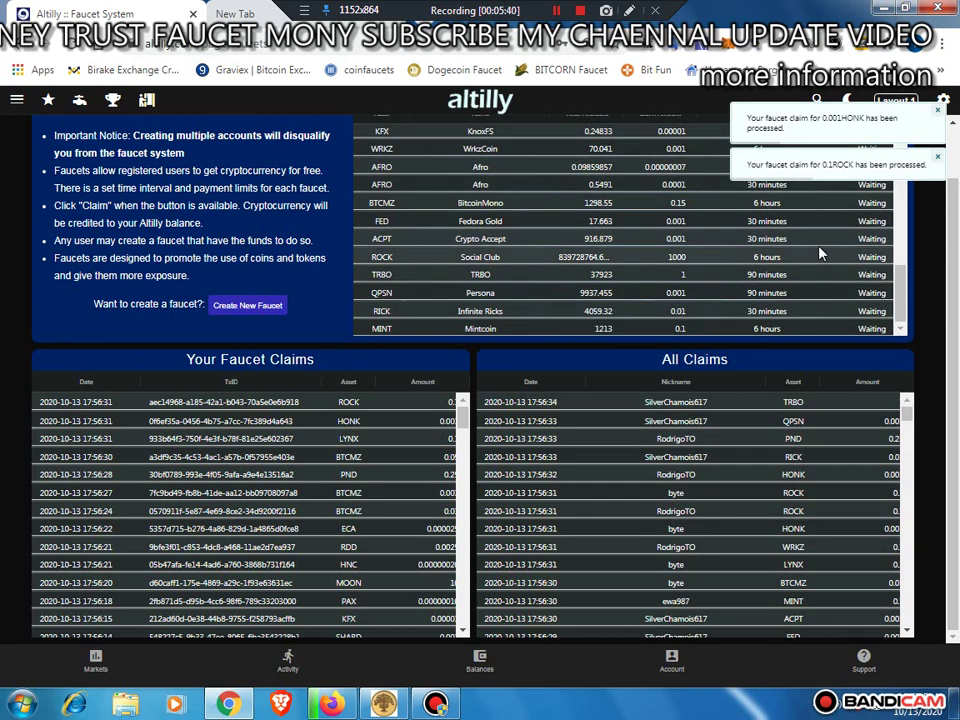
scroll(810, 200, "up", 8)
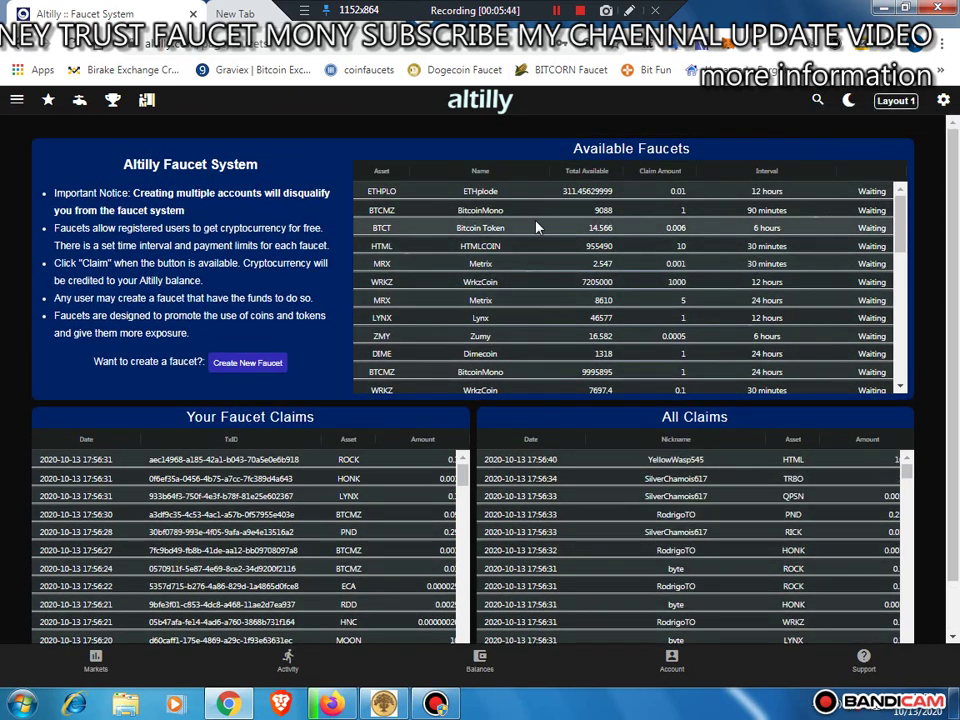
scroll(536, 228, "down", 5)
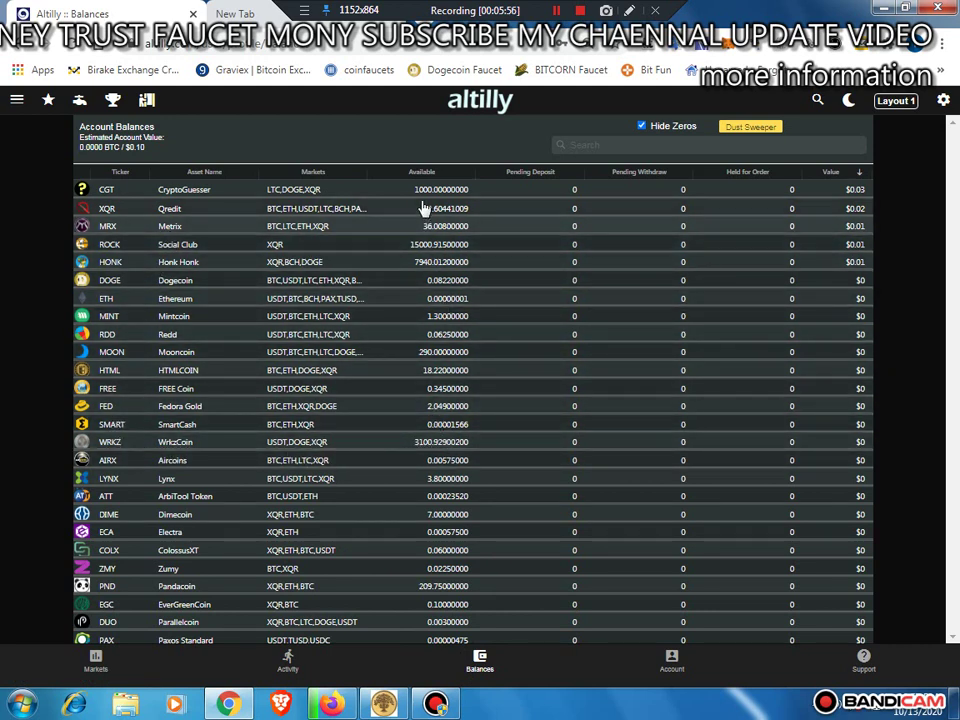
scroll(275, 481, "down", 5)
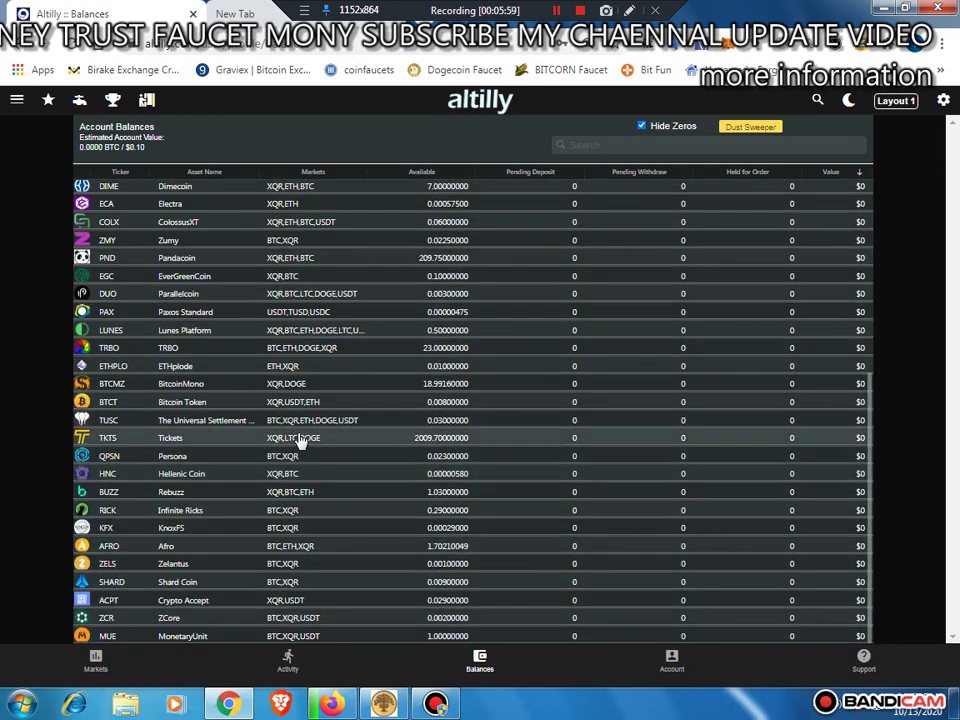
Step: Open the WRKZ deposit details from the account balances, copy the deposit address and close the dialog
scroll(300, 439, "up", 5)
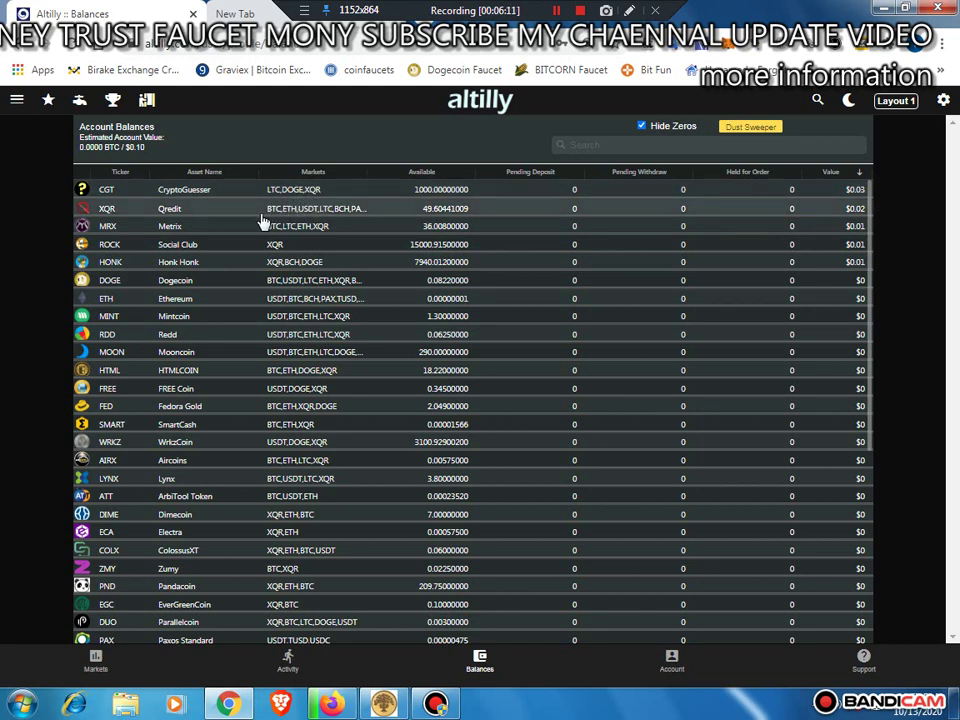
left_click(178, 446)
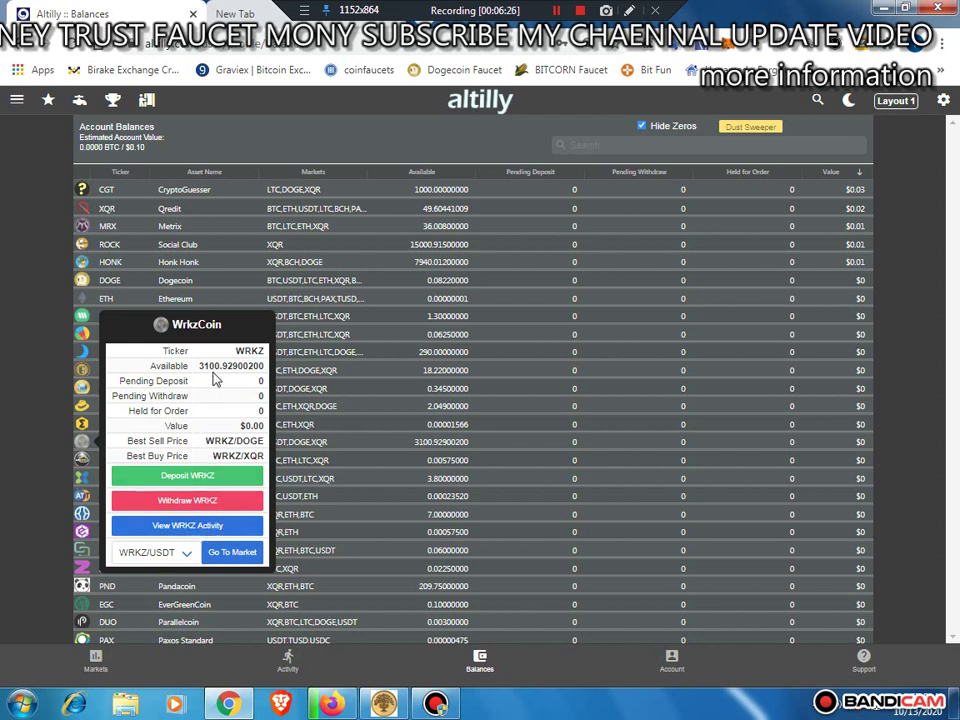
left_click(185, 475)
left_click(479, 269)
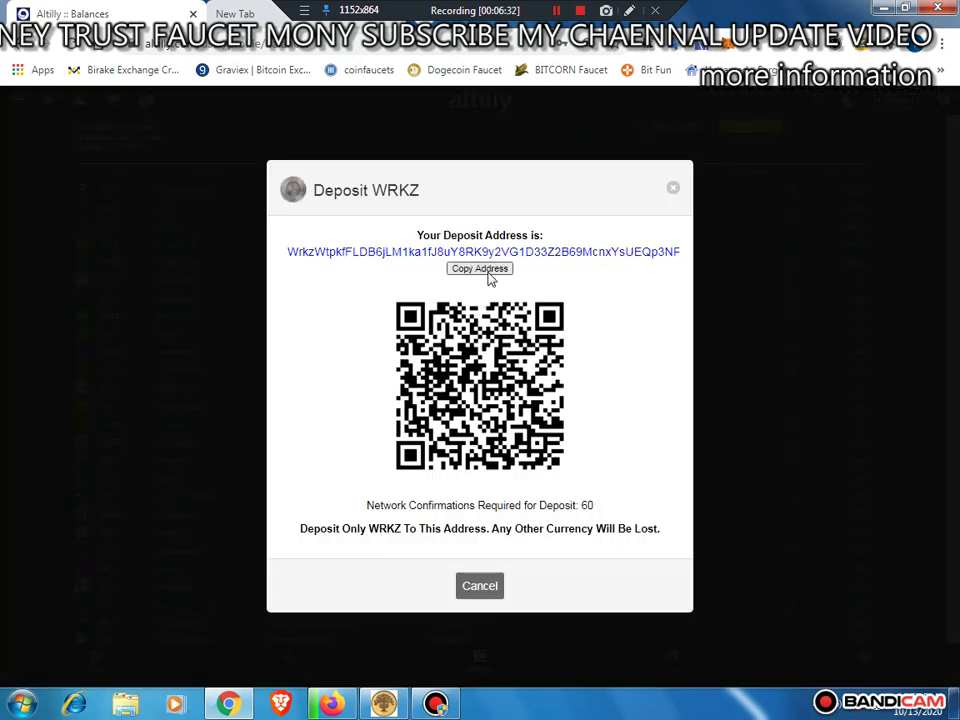
left_click(476, 589)
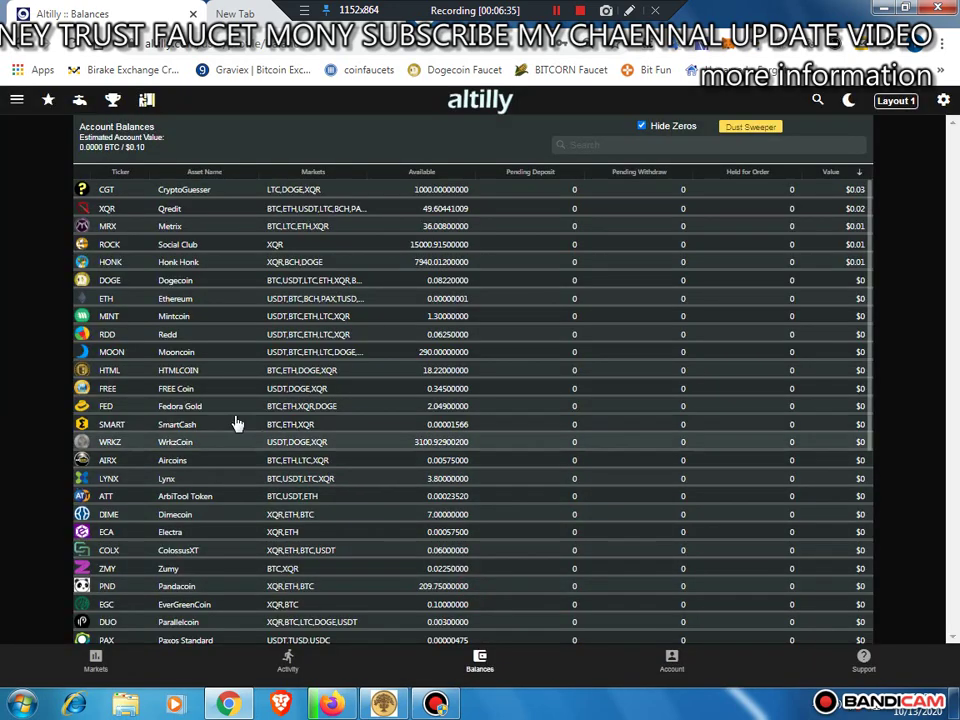
Step: Open the WRKZ withdrawal form and fill in the amount from the full available balance
left_click(174, 446)
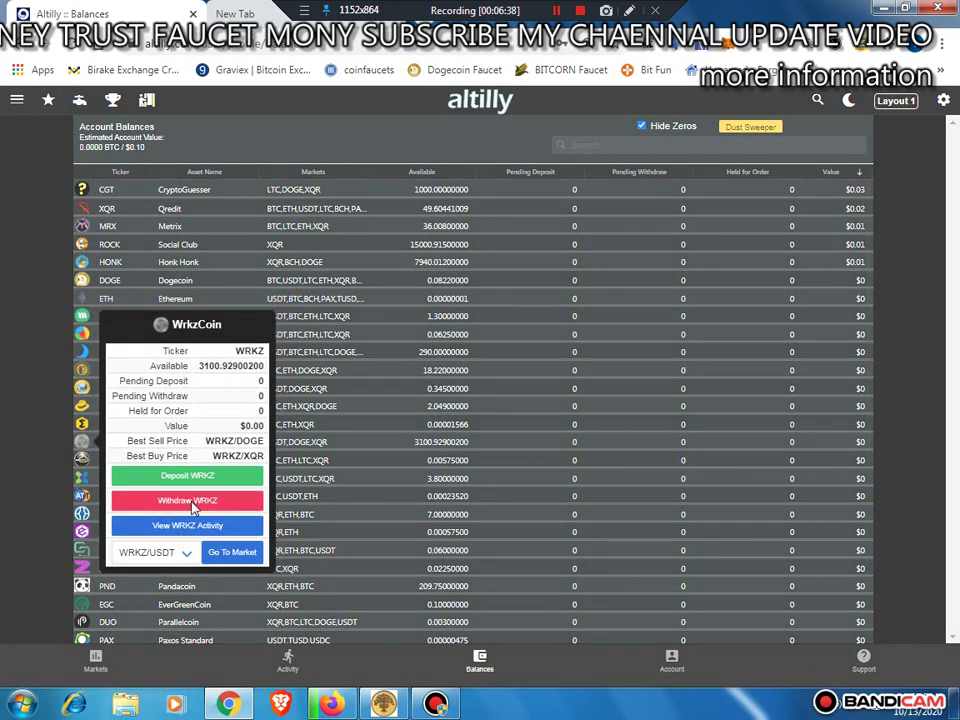
left_click(191, 500)
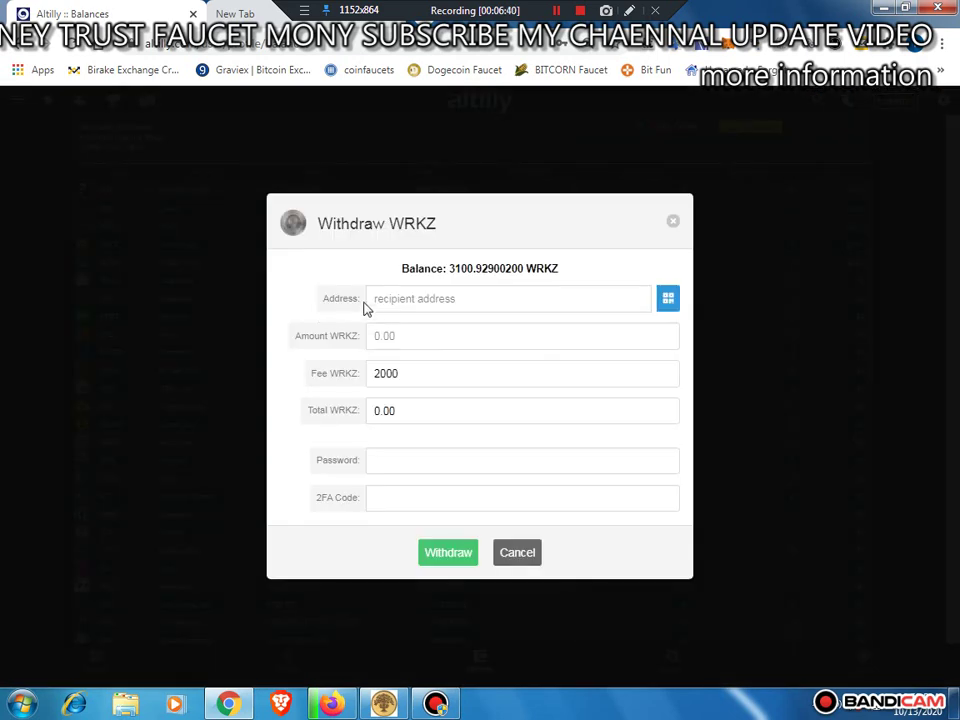
left_click(459, 268)
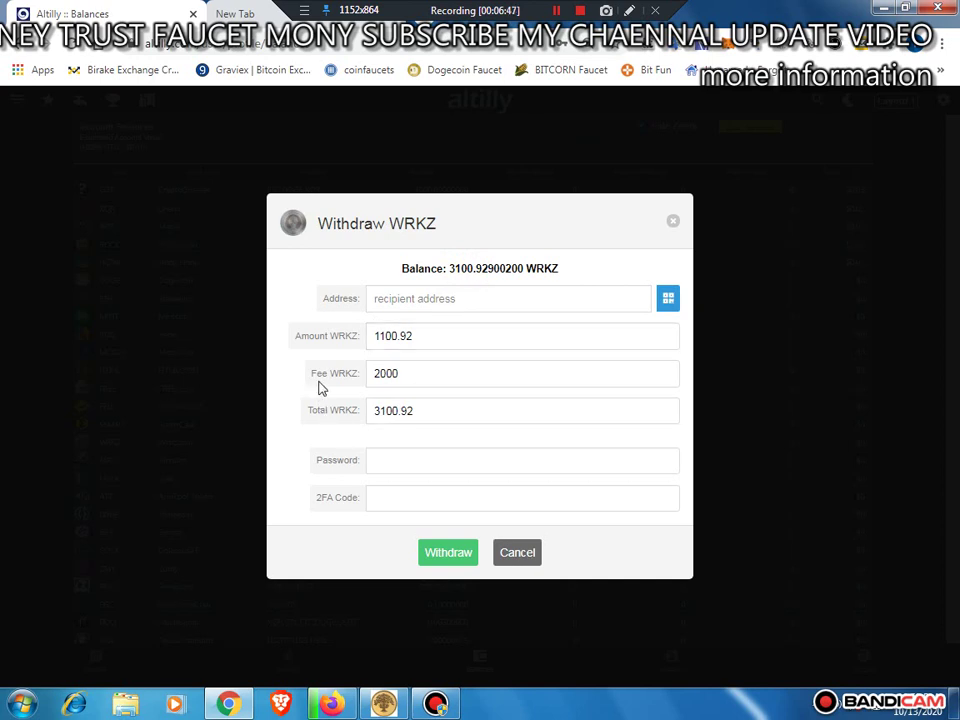
Step: Examine the amount, fee, total and password fields in the WRKZ withdrawal form
left_click(389, 381)
left_click(411, 336)
left_click(403, 373)
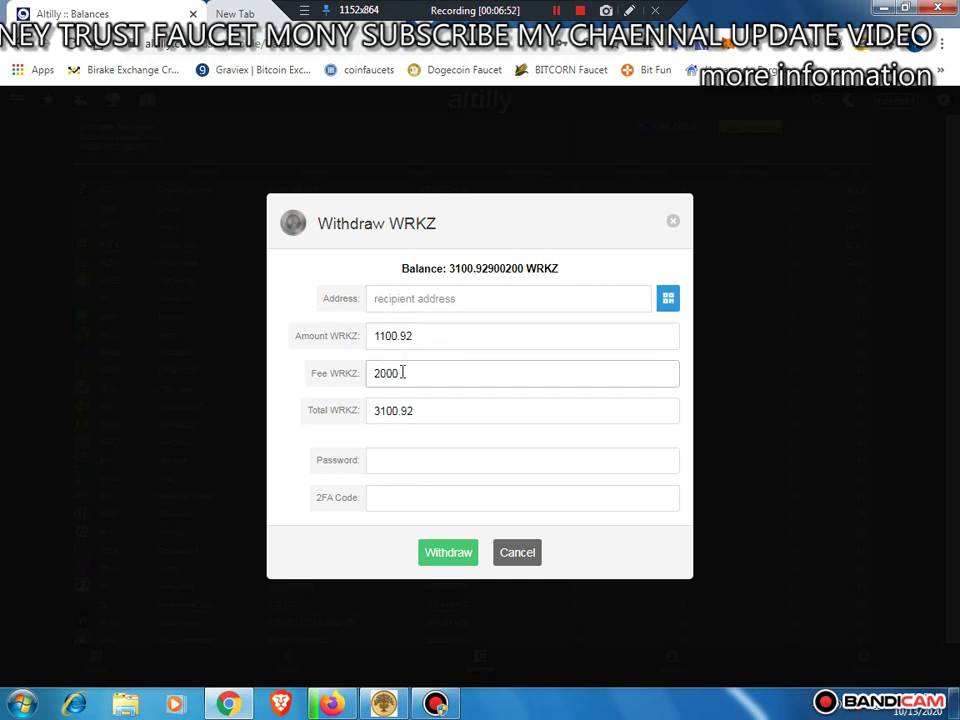
mouse_move(398, 373)
left_mouse_down()
mouse_move(375, 373)
mouse_move(373, 339)
mouse_move(392, 364)
left_mouse_up()
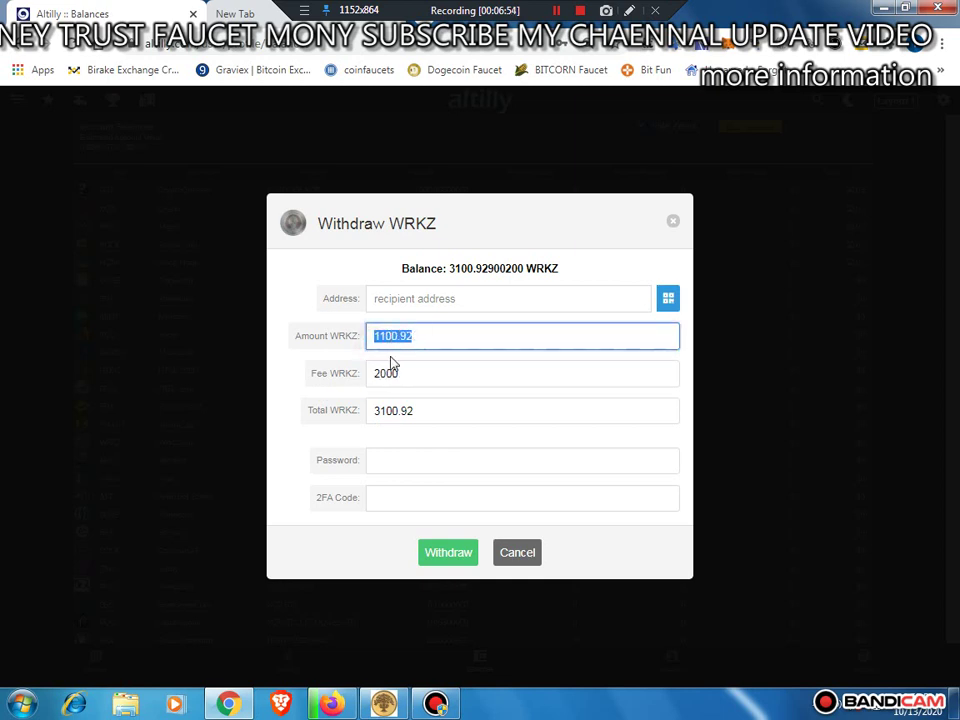
left_click(311, 368)
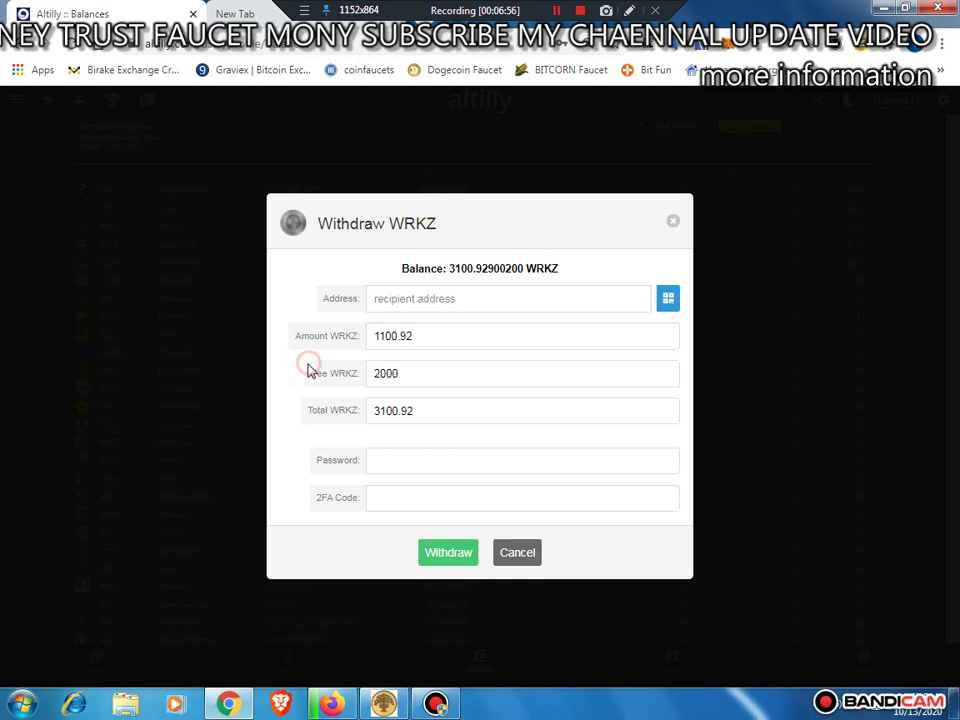
left_click(378, 337)
left_click_drag(378, 337, 356, 364)
left_click(323, 370)
left_click(369, 408)
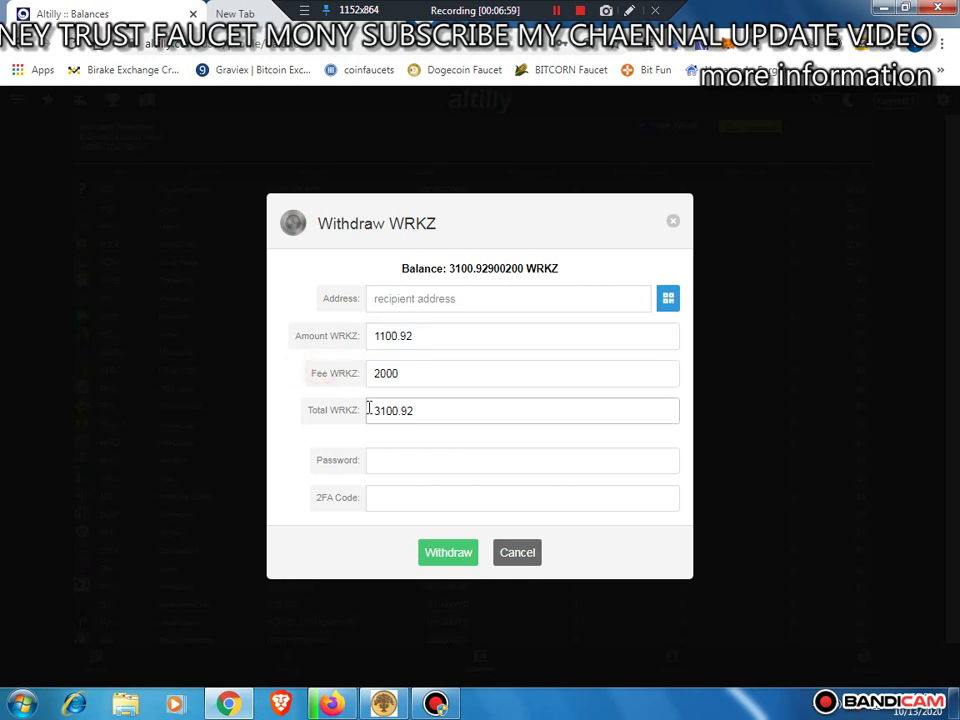
left_click_drag(372, 410, 434, 410)
left_click(332, 413)
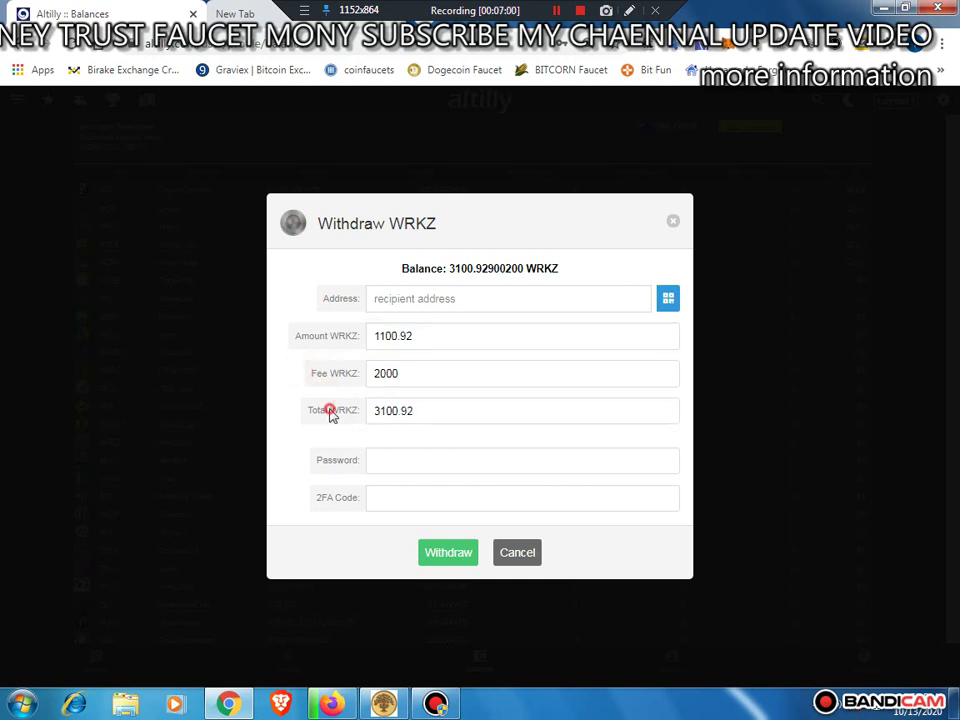
left_click(386, 461)
Step: Mark the password, 2FA code and recipient address fields with red rectangles, and close the withdrawal form without submitting
left_click(629, 10)
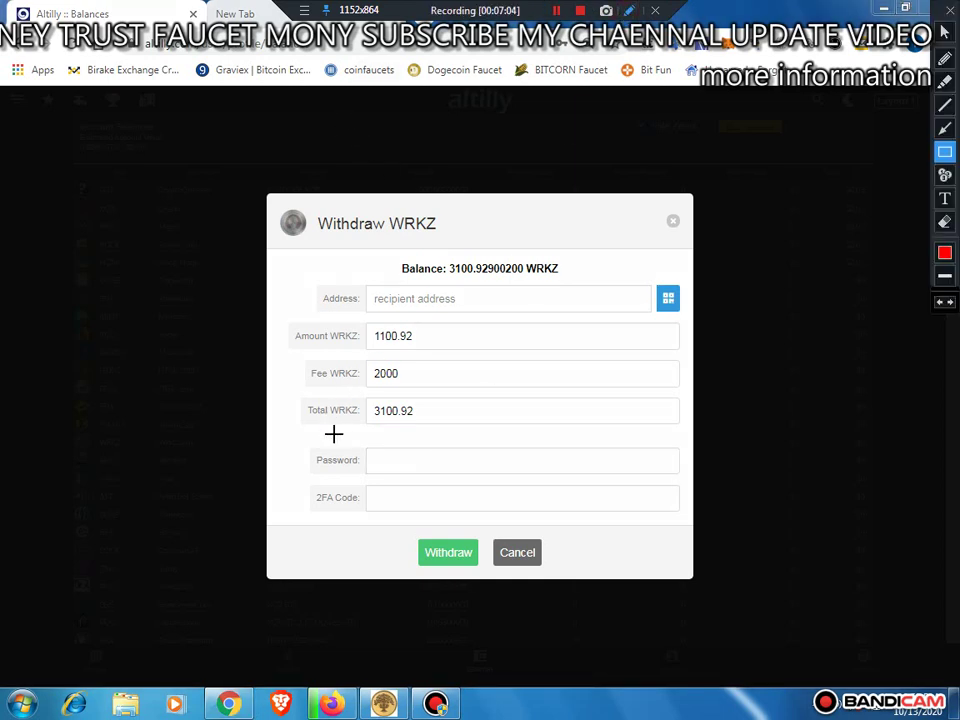
left_click_drag(336, 436, 463, 476)
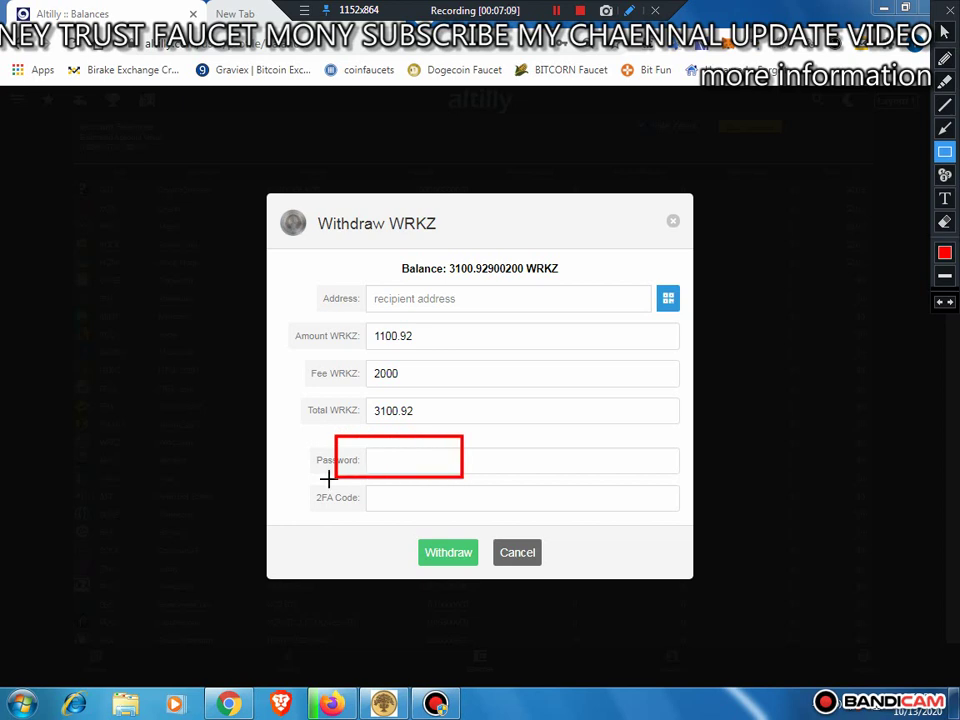
left_click_drag(313, 482, 462, 512)
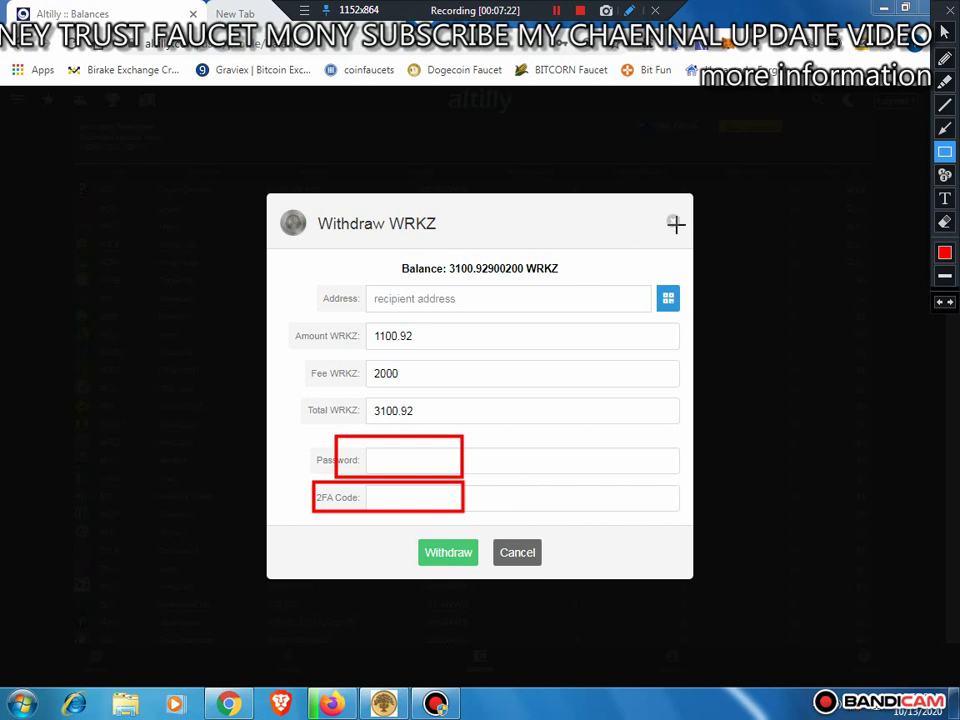
mouse_move(367, 282)
left_mouse_down()
mouse_move(416, 300)
mouse_move(628, 313)
left_mouse_up()
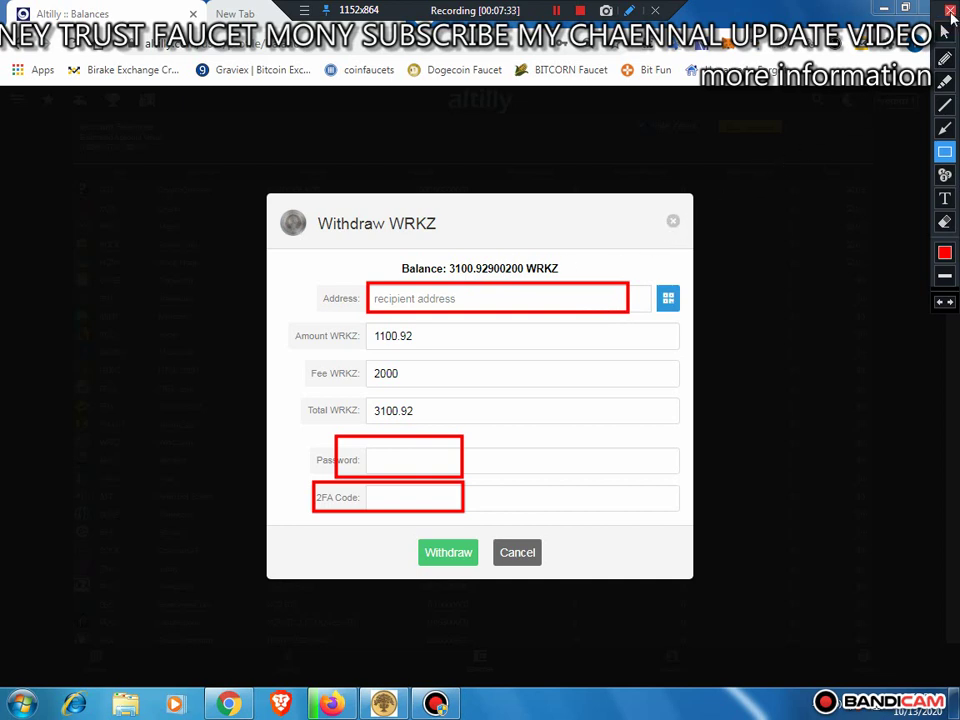
left_click(951, 16)
left_click(673, 220)
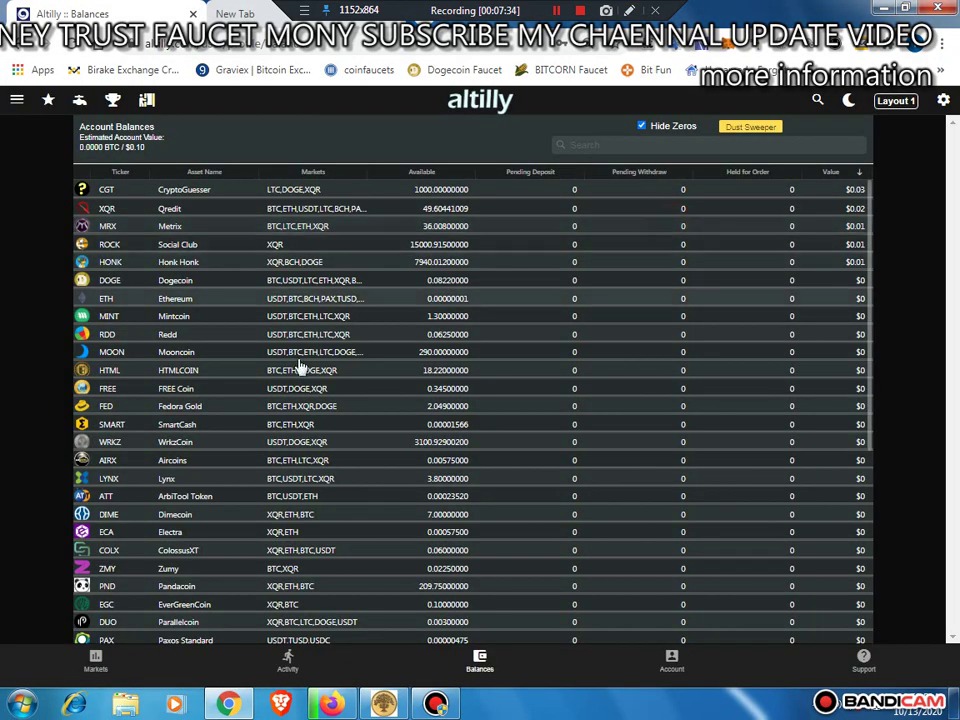
Step: Open the WRKZ/USDT market from the WrkzCoin balance details
left_click(165, 443)
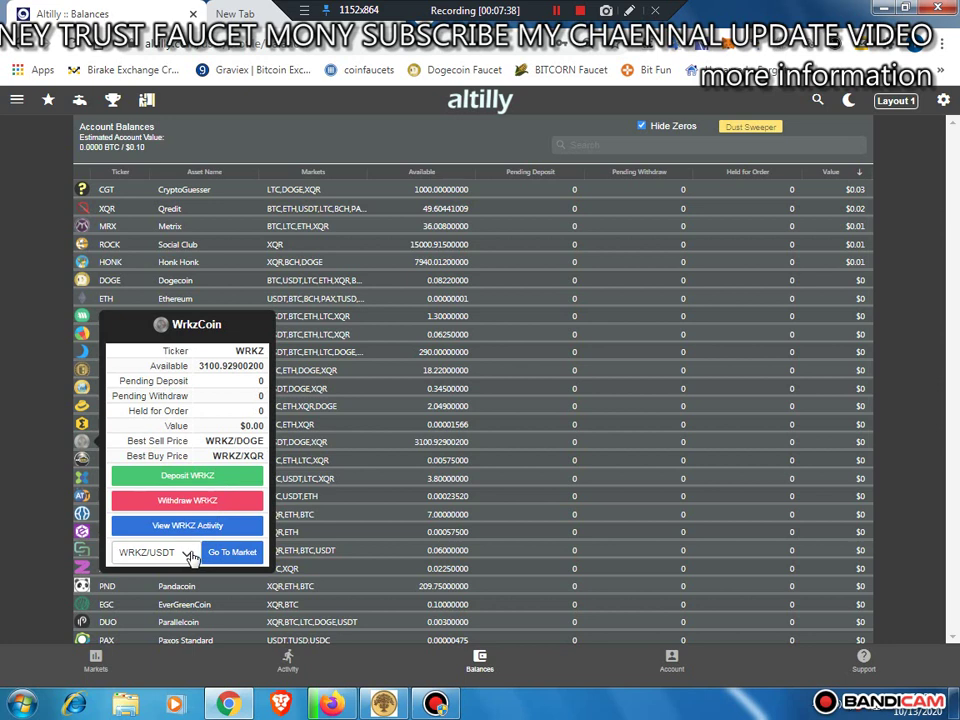
left_click(186, 557)
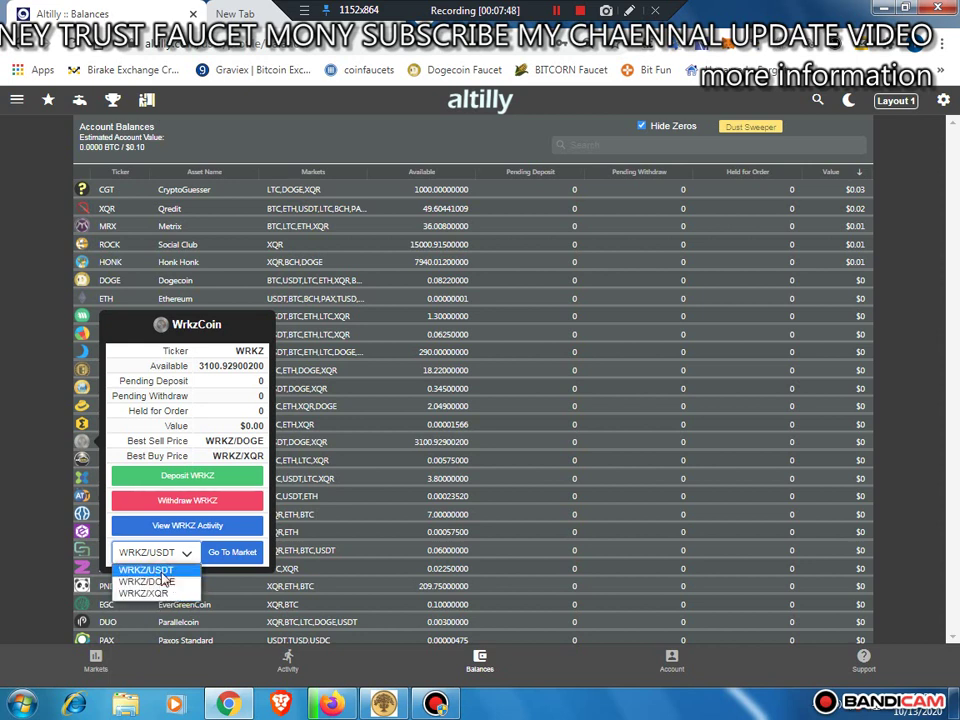
left_click(163, 572)
left_click(229, 556)
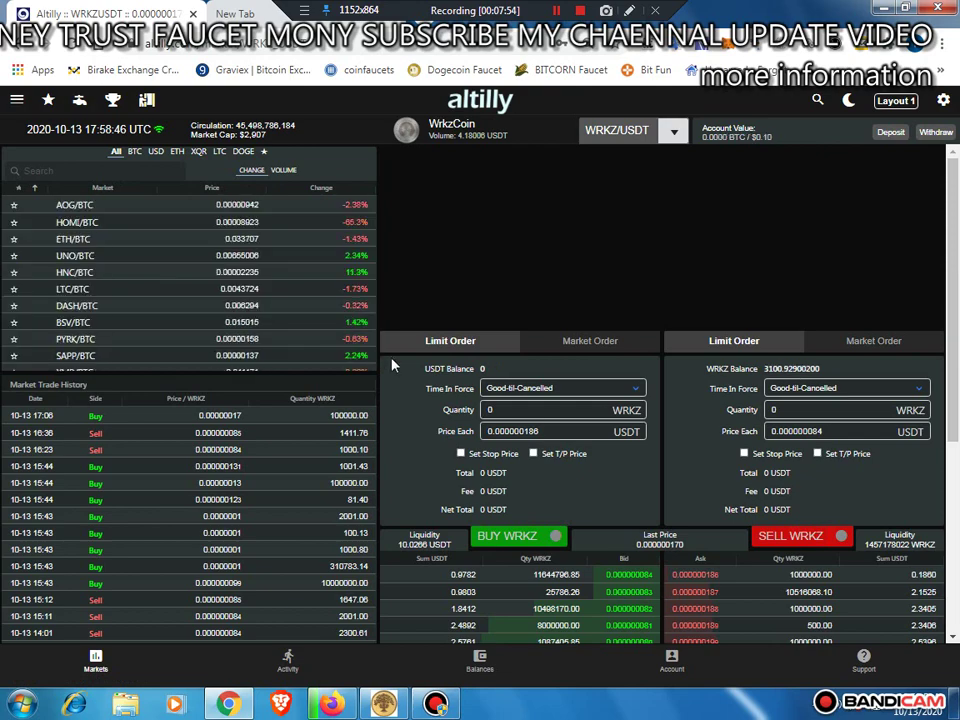
Step: Look over the WRKZ/USDT order forms, trade history and order book, and return to the faucet page
scroll(540, 370, "down", 2)
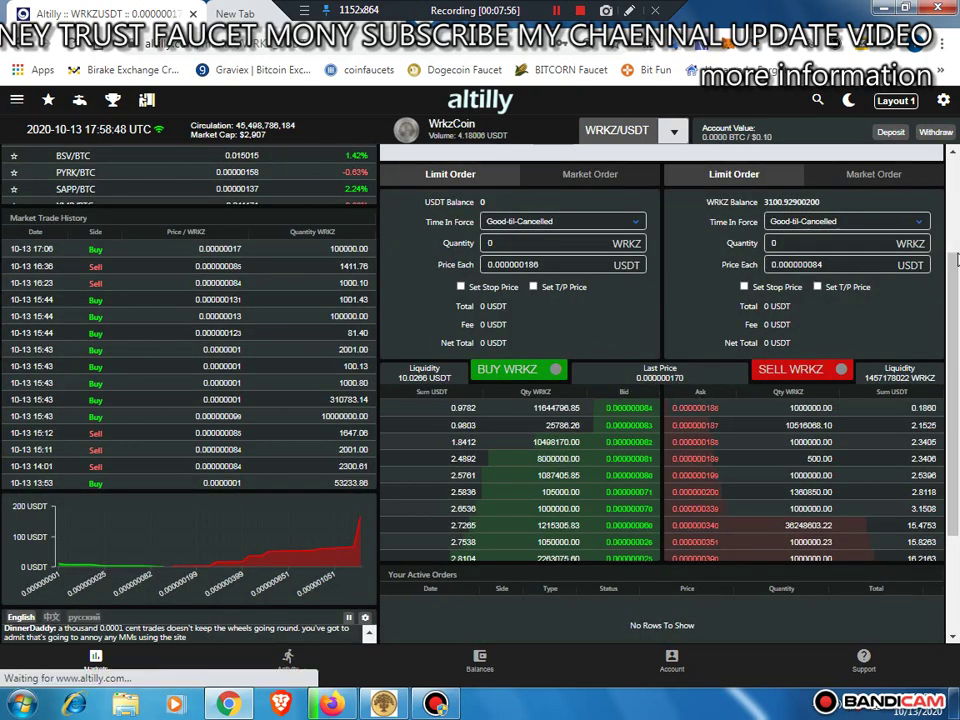
scroll(957, 265, "up", 1)
scroll(957, 265, "up", 1)
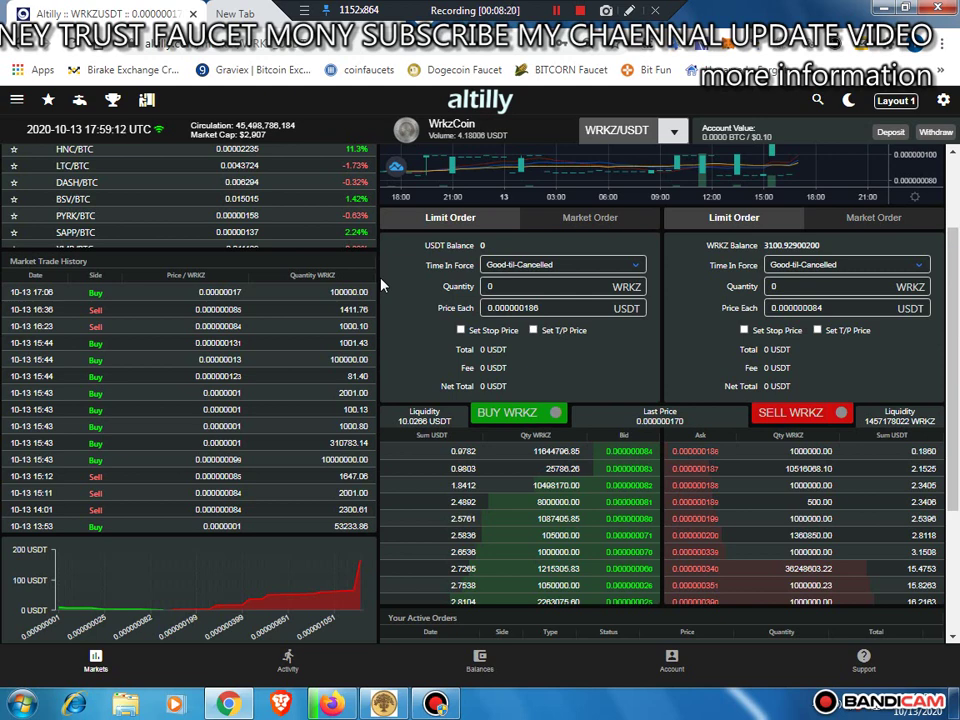
scroll(397, 284, "up", 2)
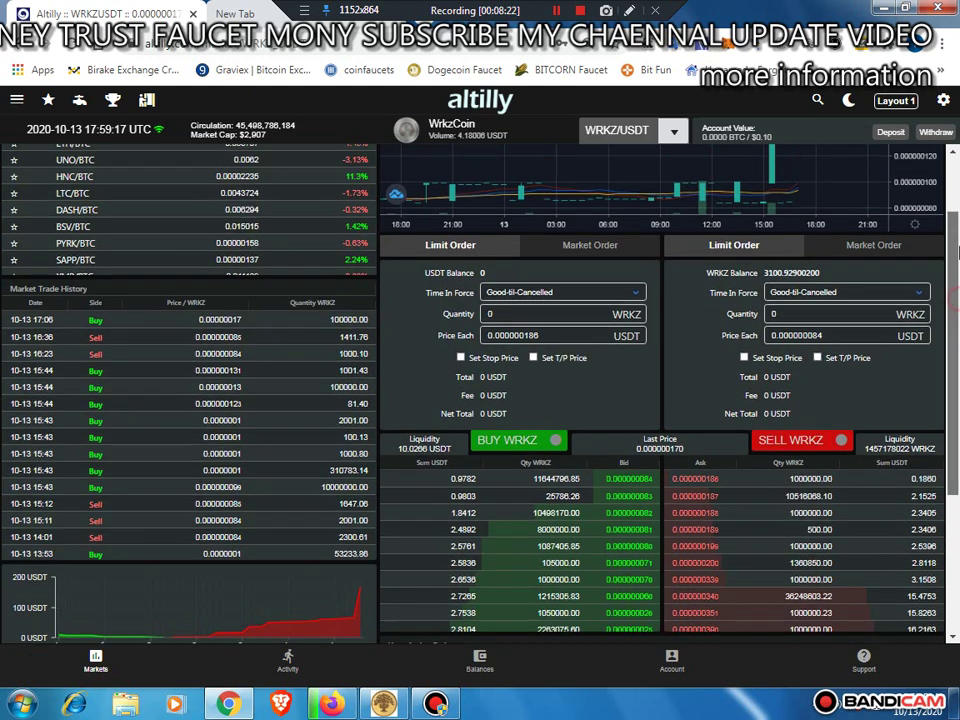
left_click(80, 102)
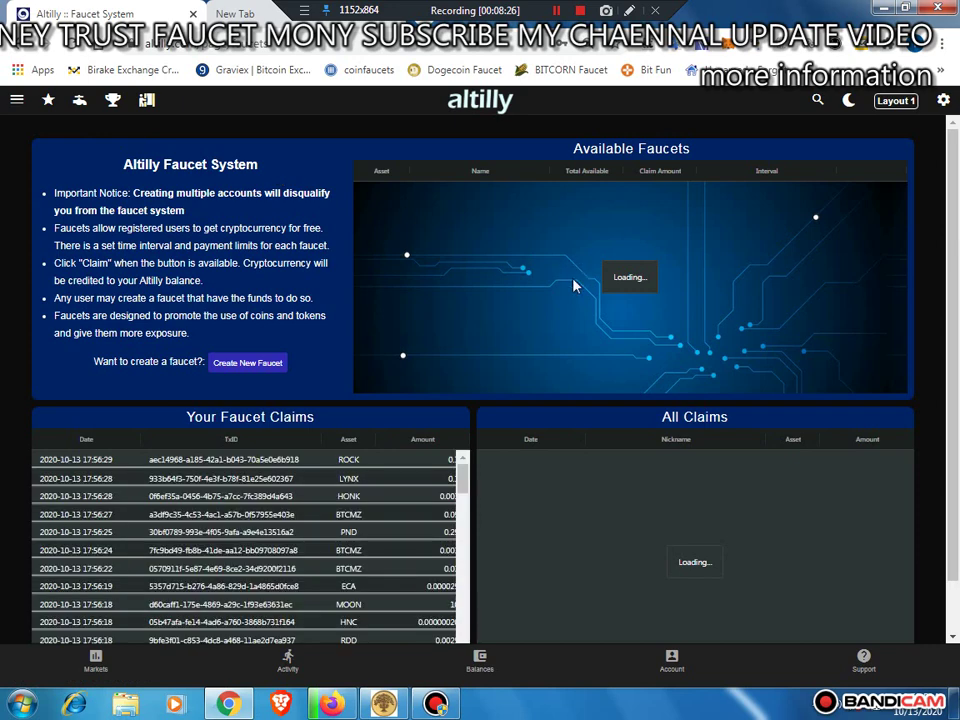